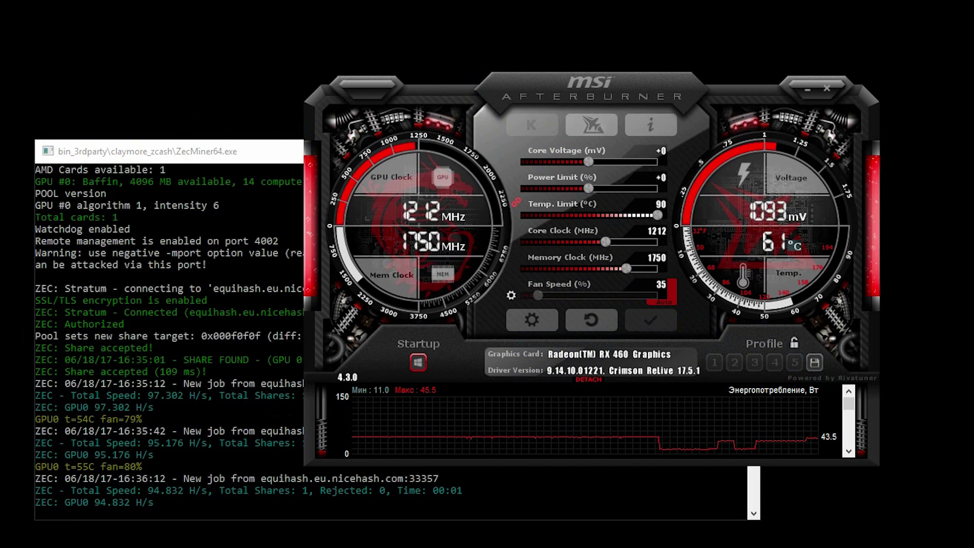
# - Stop the ZecMiner64 miner and switch to the browser page on unlocking the AMD Radeon RX 460
pyautogui.hotkey('ctrl', 'c')
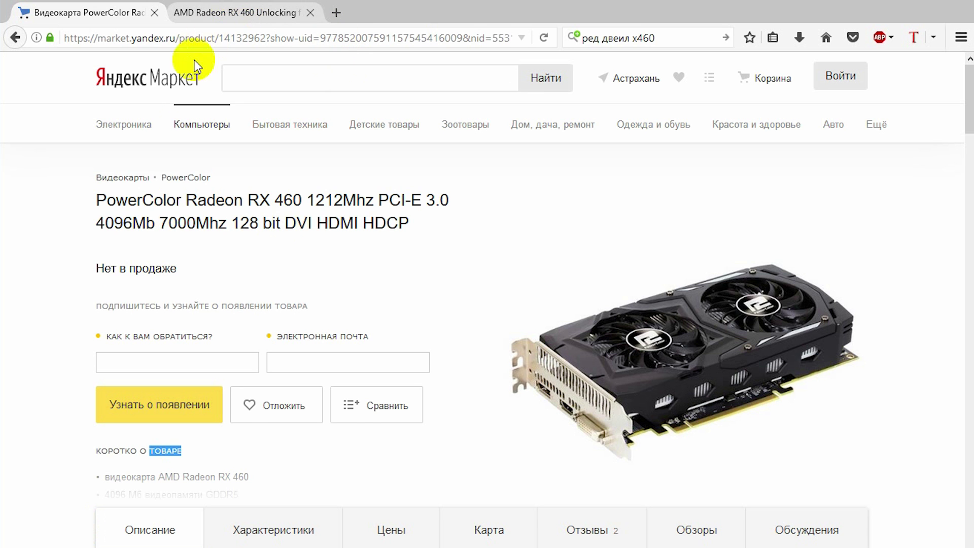
pyautogui.click(224, 13)
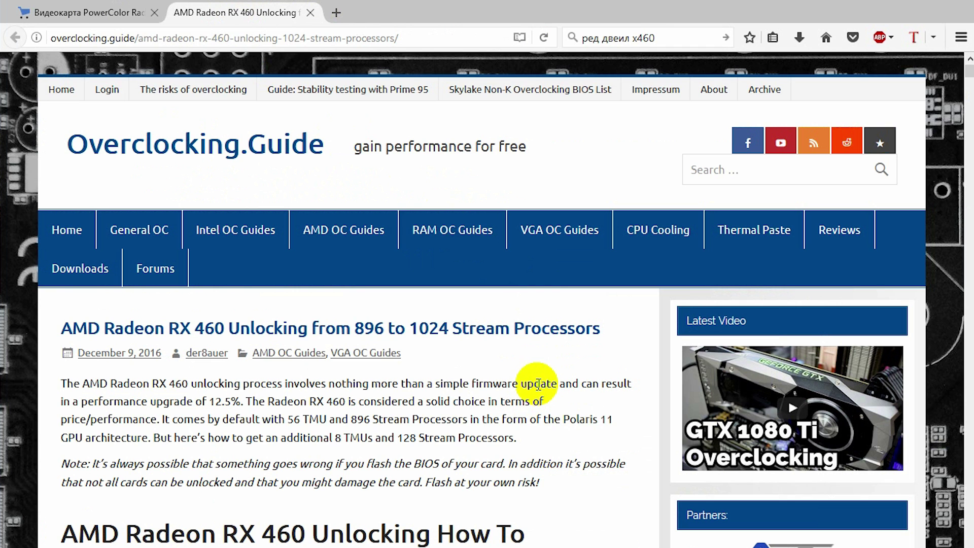
# - Read the RX 460 unlocking guide, covering the shader comparison, BIOS backup and flashing instructions, and performance gains
pyautogui.scroll(-5, 538, 383)
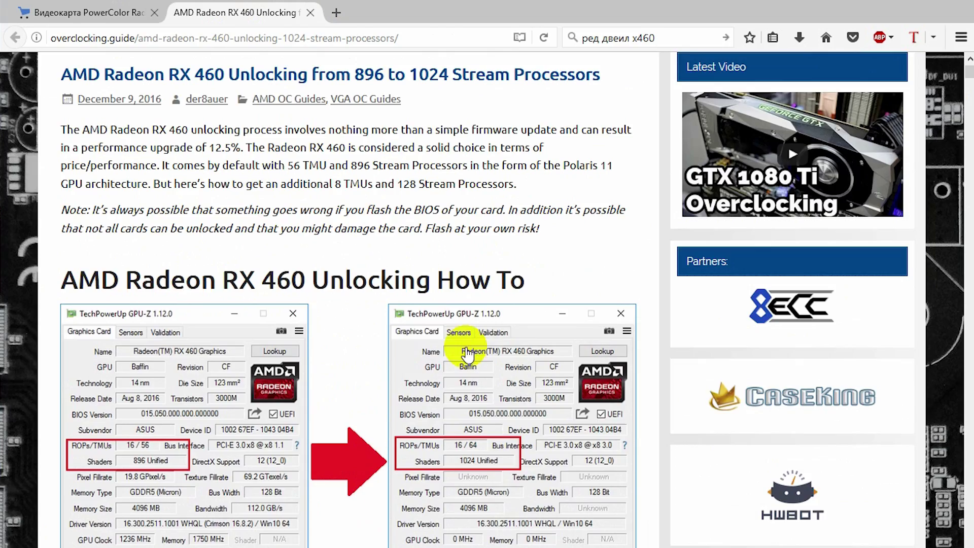
pyautogui.scroll(-5, 463, 352)
pyautogui.scroll(10, 482, 211)
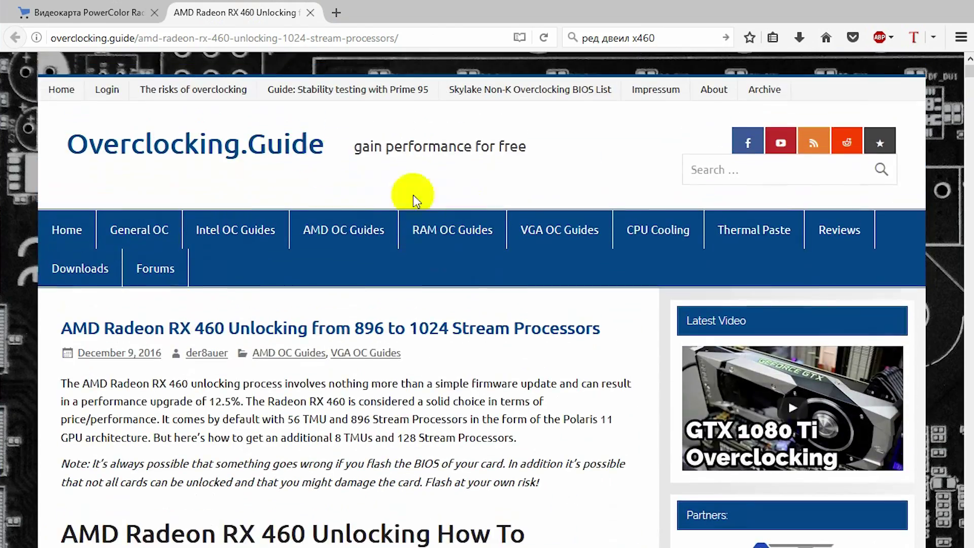
pyautogui.scroll(-8, 365, 300)
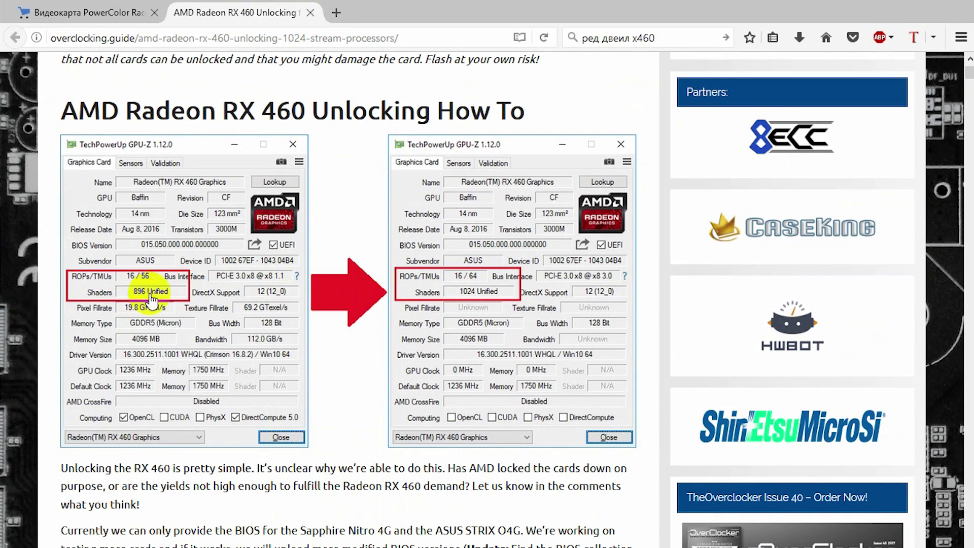
pyautogui.scroll(-6, 488, 301)
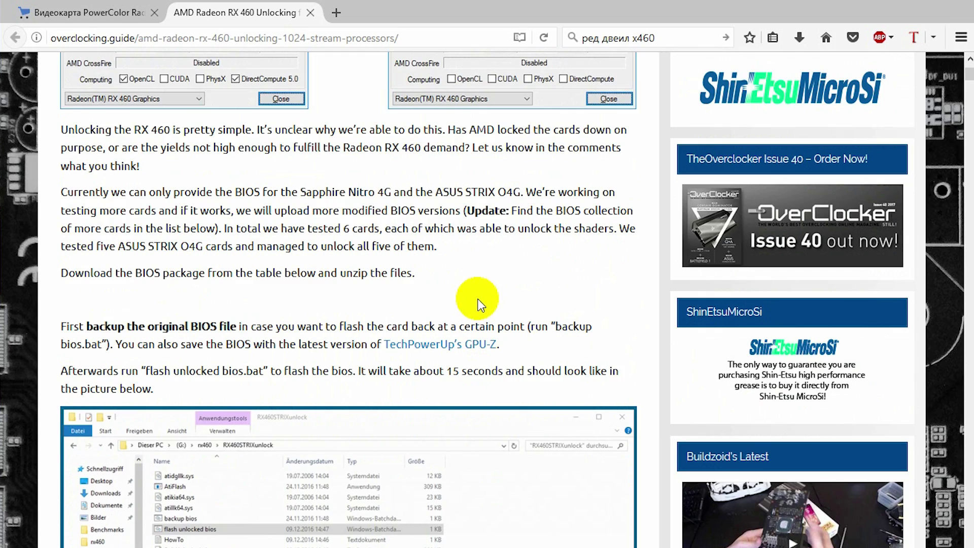
pyautogui.scroll(-12, 480, 304)
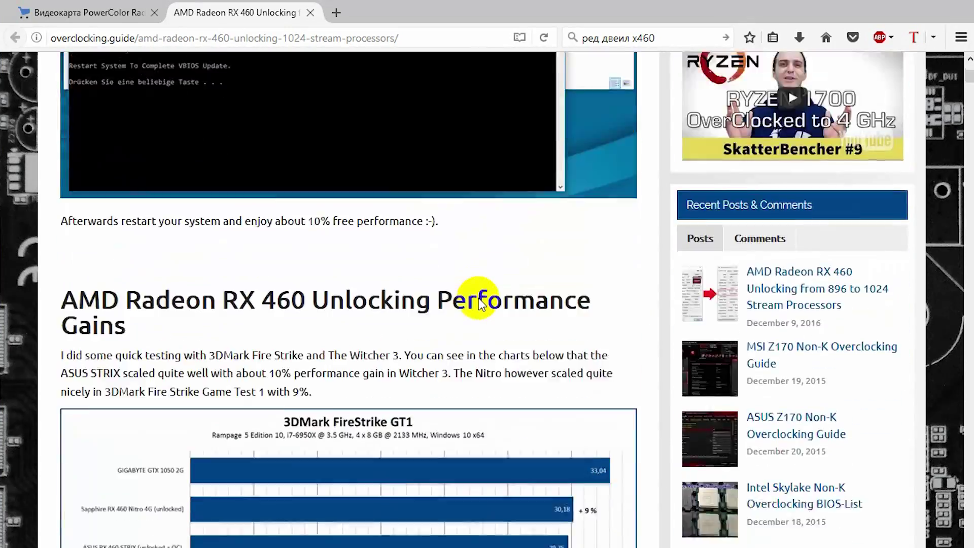
pyautogui.scroll(-15, 479, 300)
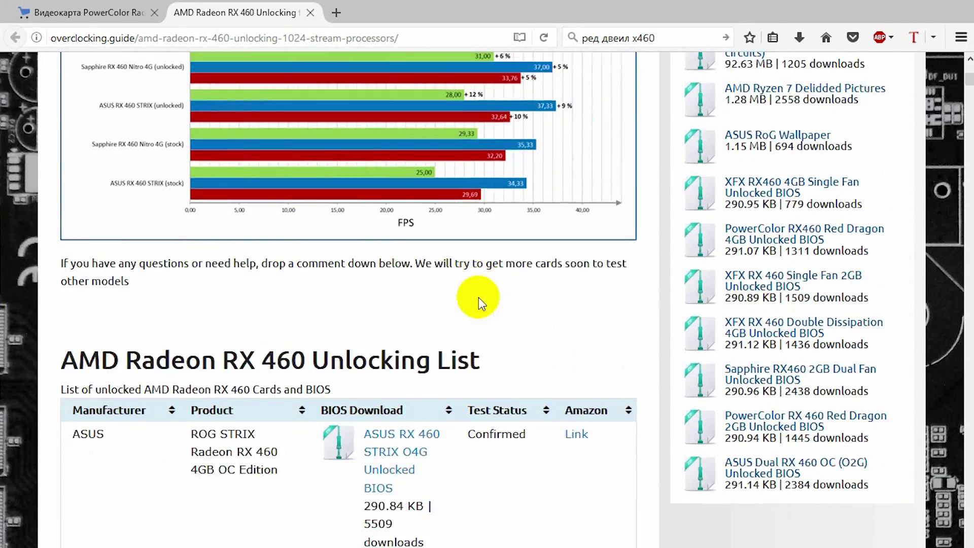
pyautogui.scroll(-5, 480, 301)
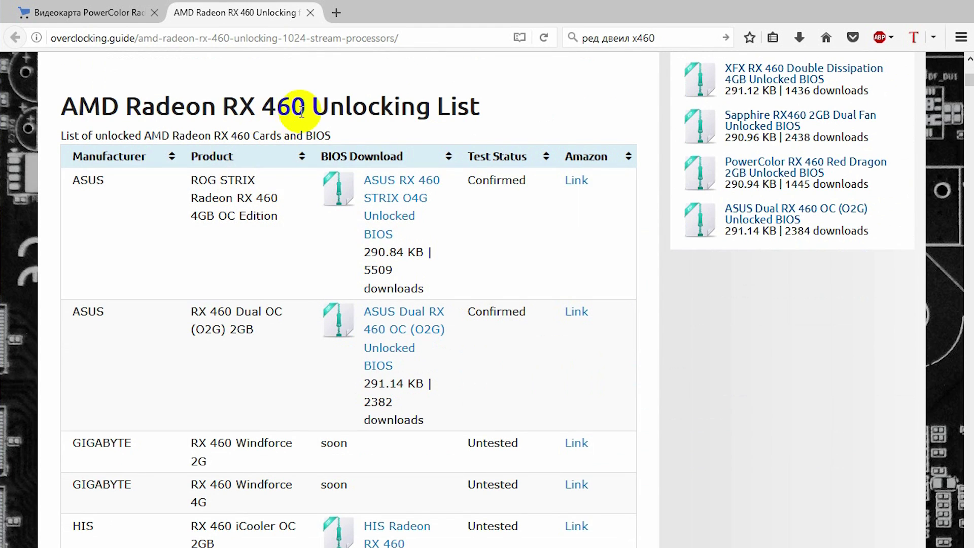
# - Look through the RX 460 unlocking list for the PowerColor Red Dragon 4GB card's BIOS and test status
pyautogui.scroll(-5, 404, 229)
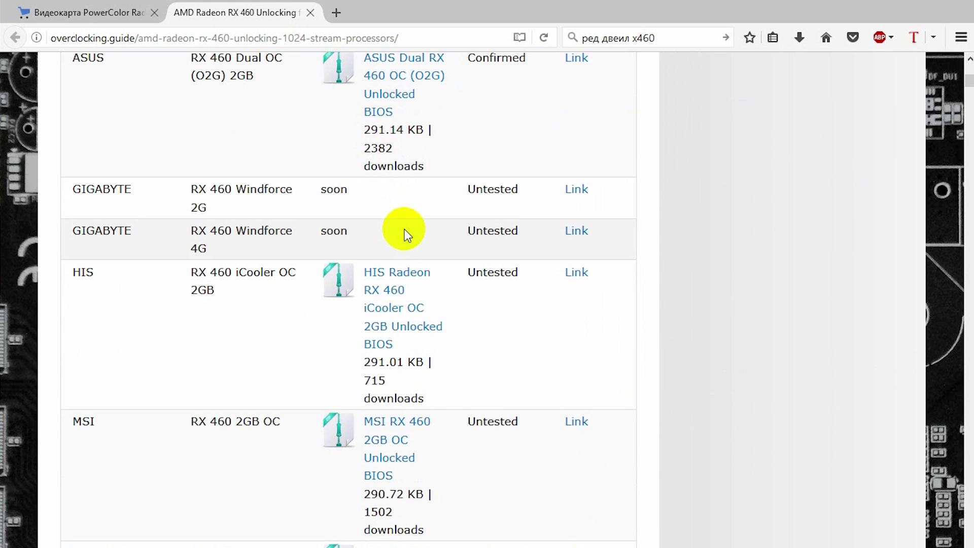
pyautogui.scroll(2, 403, 229)
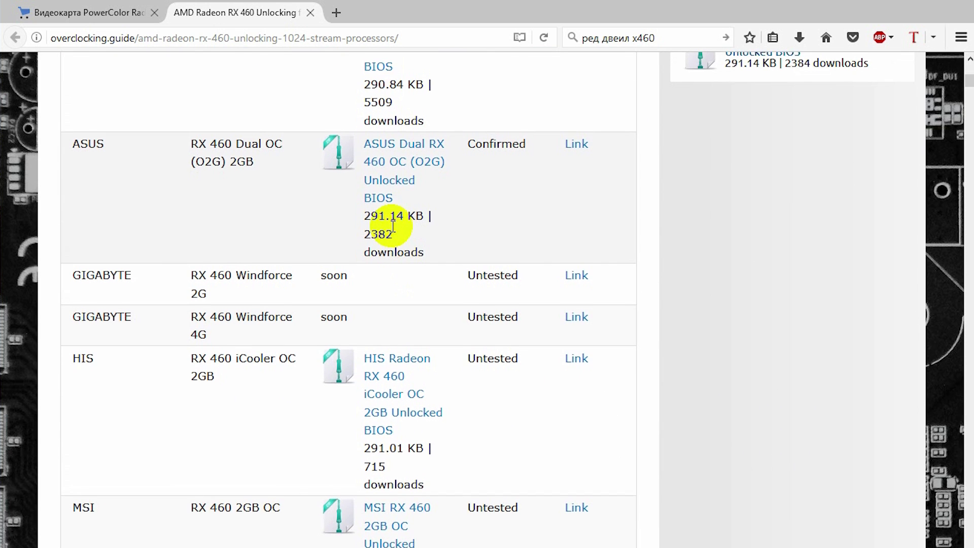
pyautogui.scroll(2, 393, 226)
pyautogui.scroll(2, 395, 269)
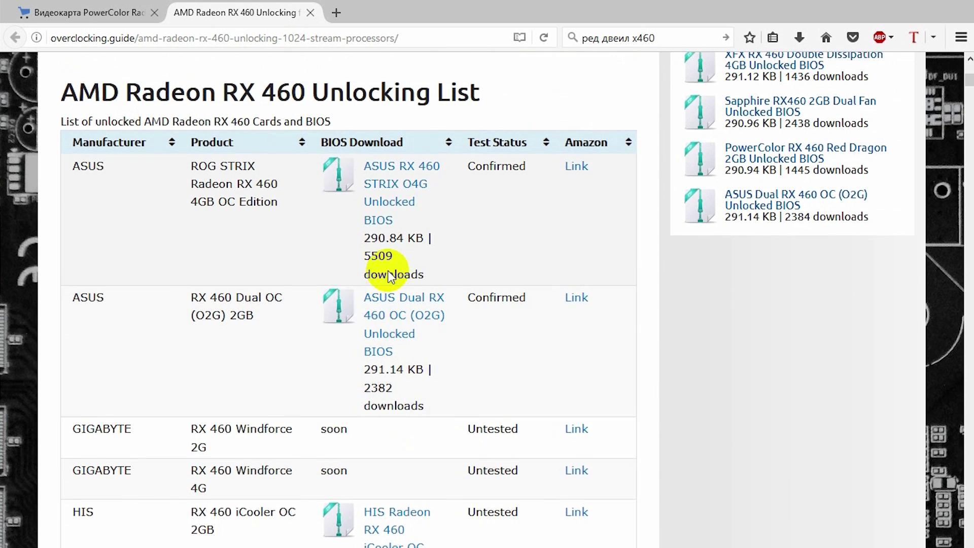
pyautogui.scroll(-4, 509, 323)
pyautogui.scroll(-5, 509, 323)
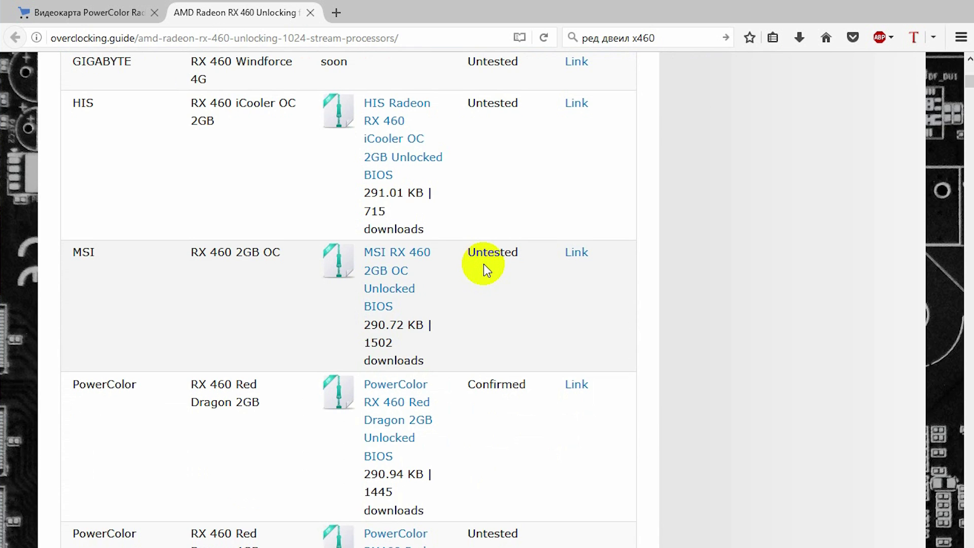
pyautogui.scroll(-3, 210, 248)
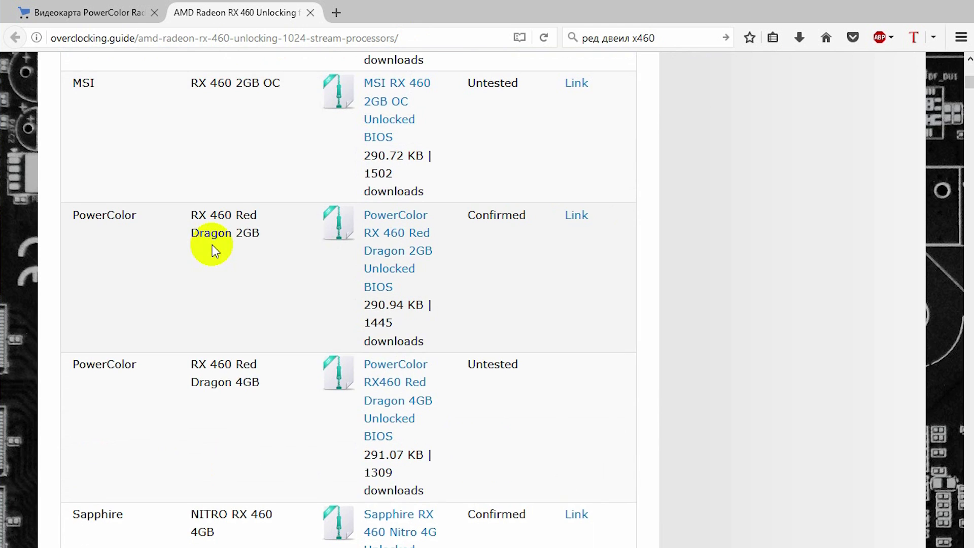
pyautogui.moveTo(522, 364); pyautogui.dragTo(465, 364)
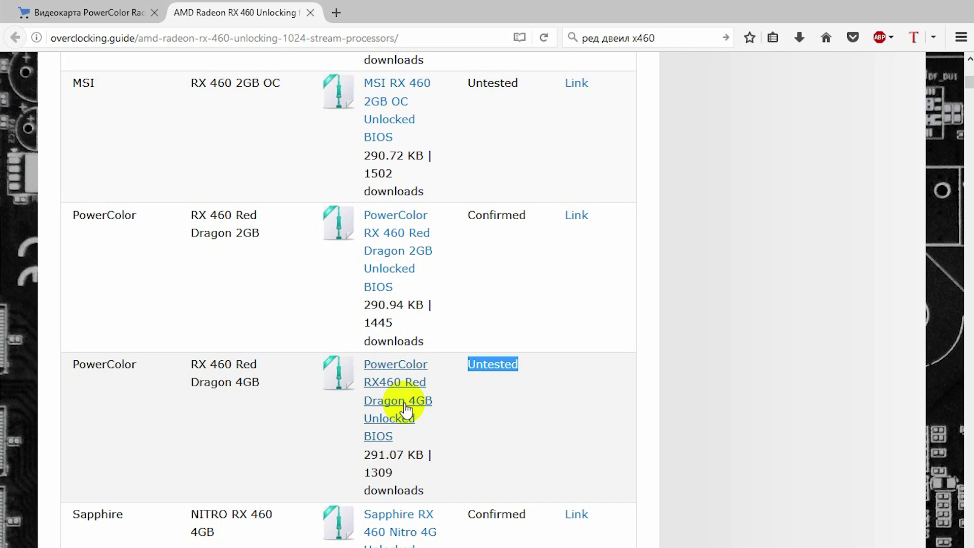
# - Download the PowerColor RX460 Red Dragon 4GB unlocked BIOS and save the file PowerColorRX460RedDragon4GB.zip
pyautogui.click(406, 408)
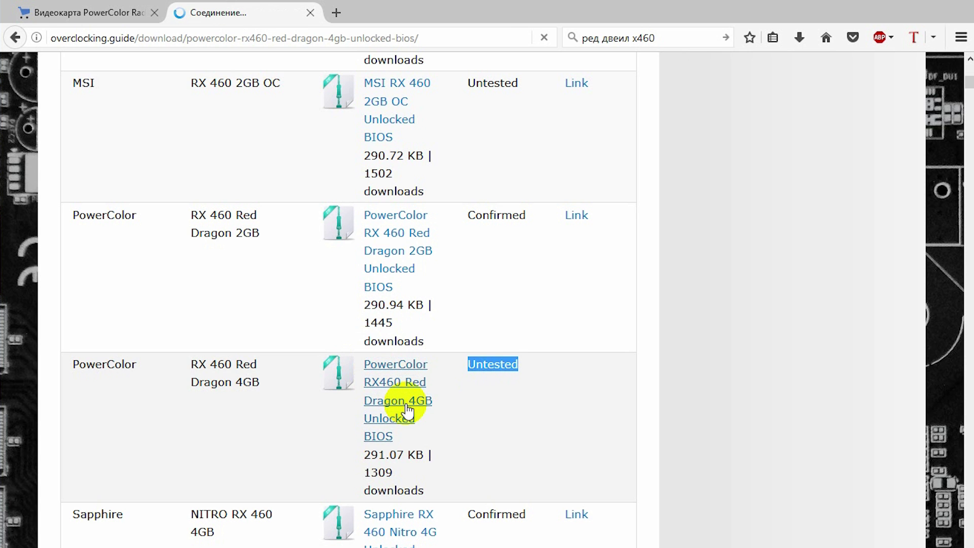
pyautogui.scroll(-3, 379, 383)
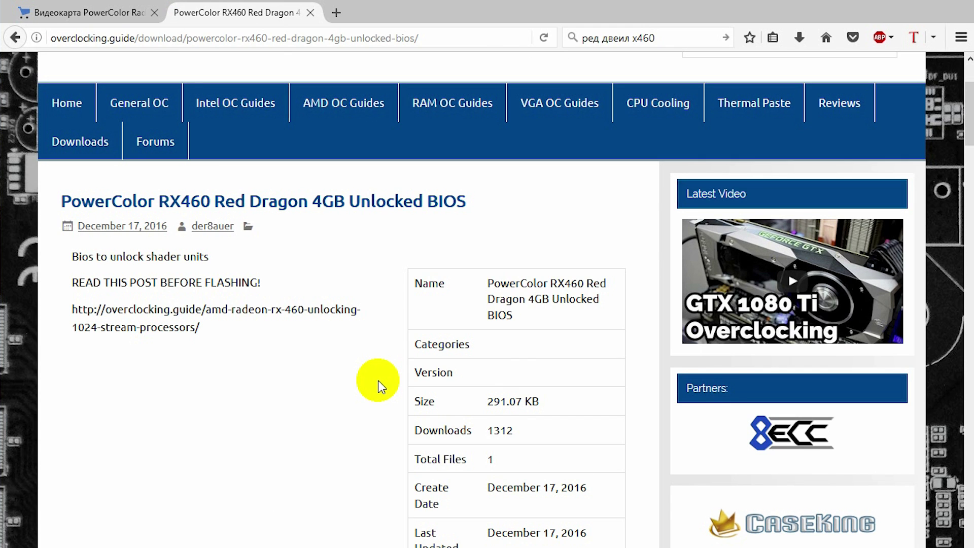
pyautogui.scroll(-5, 381, 387)
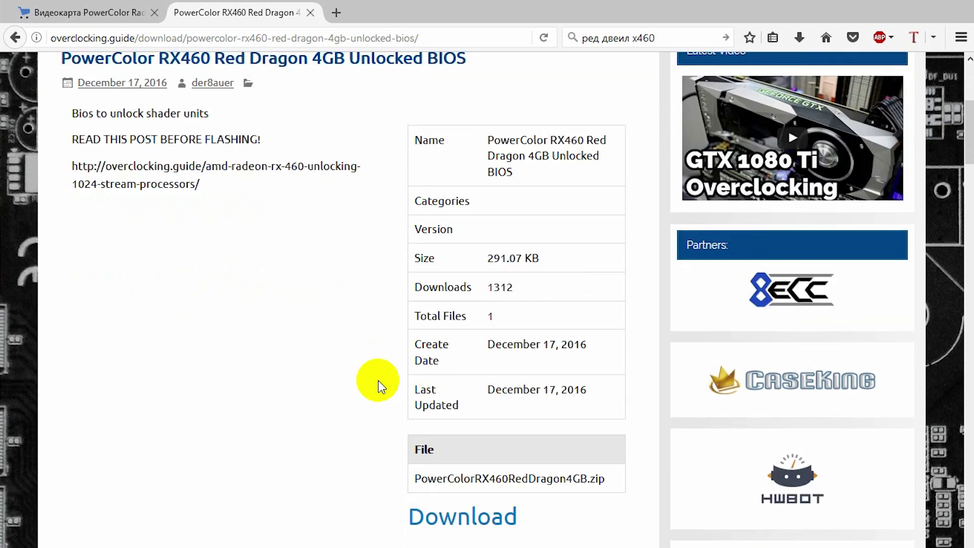
pyautogui.click(483, 409)
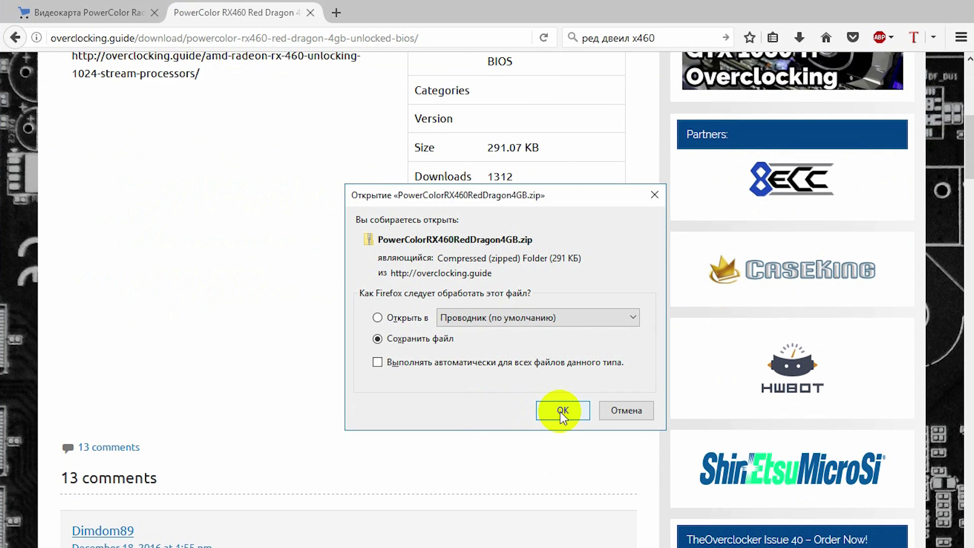
pyautogui.click(562, 411)
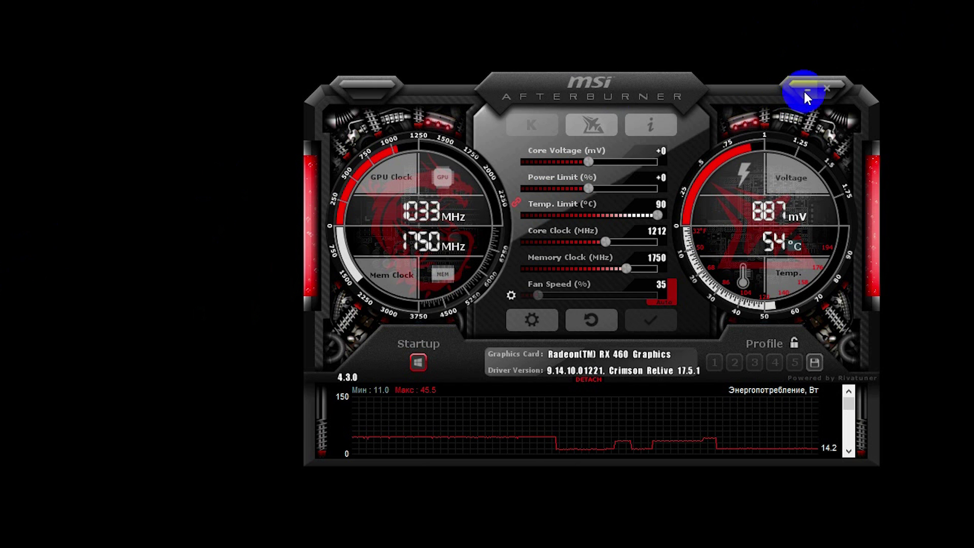
# - Minimize MSI Afterburner and extract PowerColorRX460RedDragon4GB.zip on the desktop with 7-Zip
pyautogui.click(807, 90)
pyautogui.click(309, 75)
pyautogui.rightClick(306, 76)
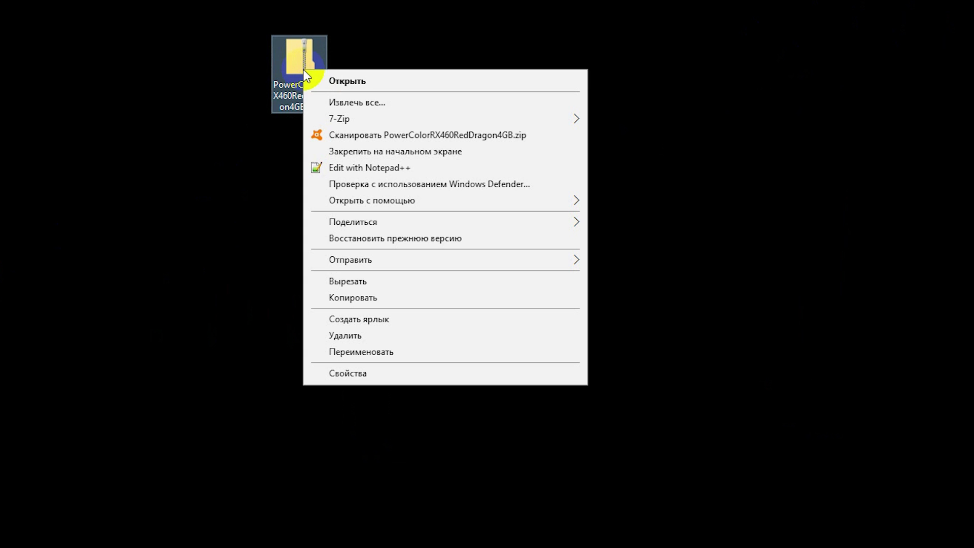
pyautogui.moveTo(358, 118)
pyautogui.click(675, 151)
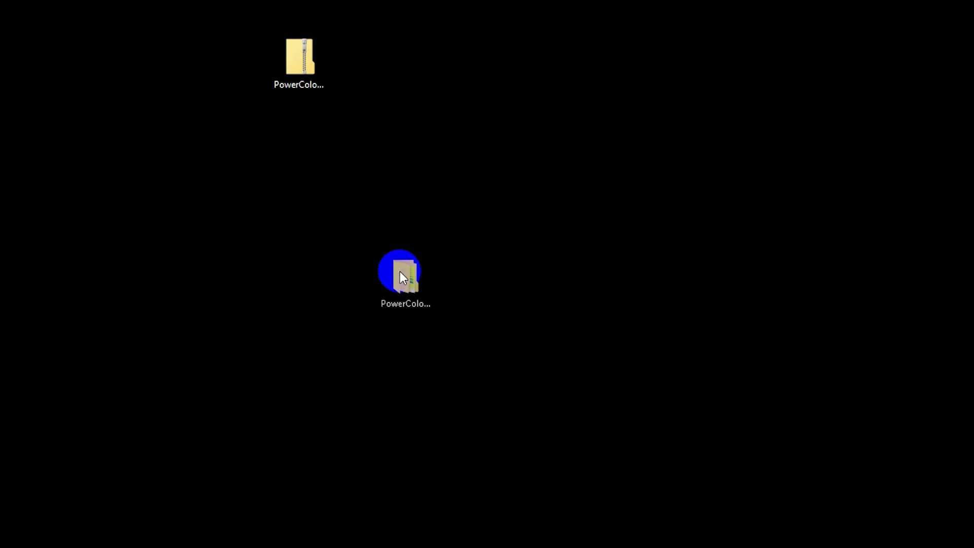
# - Move the extracted folder near the archive on the desktop and open its inner PowerColorRX460RedDragon4GB folder
pyautogui.moveTo(400, 272); pyautogui.dragTo(435, 124)
pyautogui.doubleClick(458, 127)
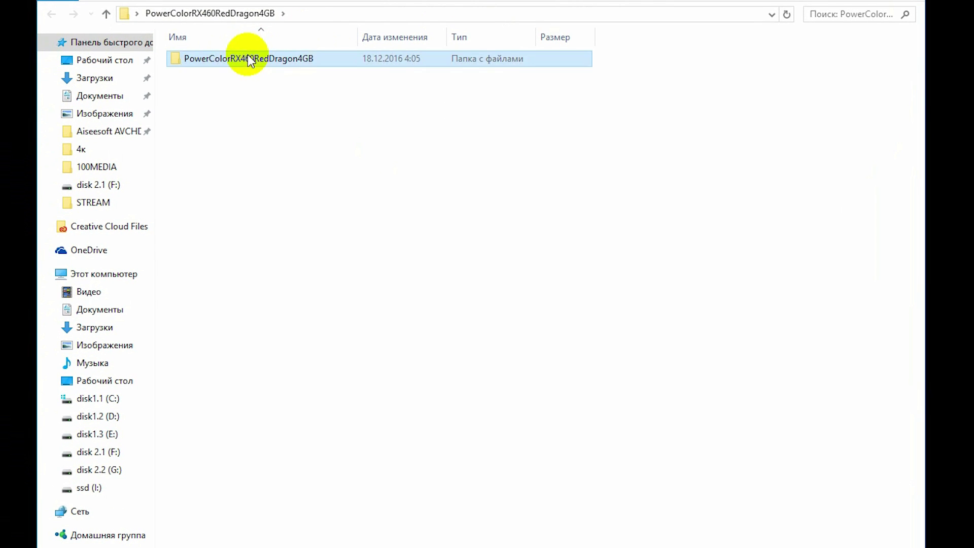
pyautogui.doubleClick(249, 60)
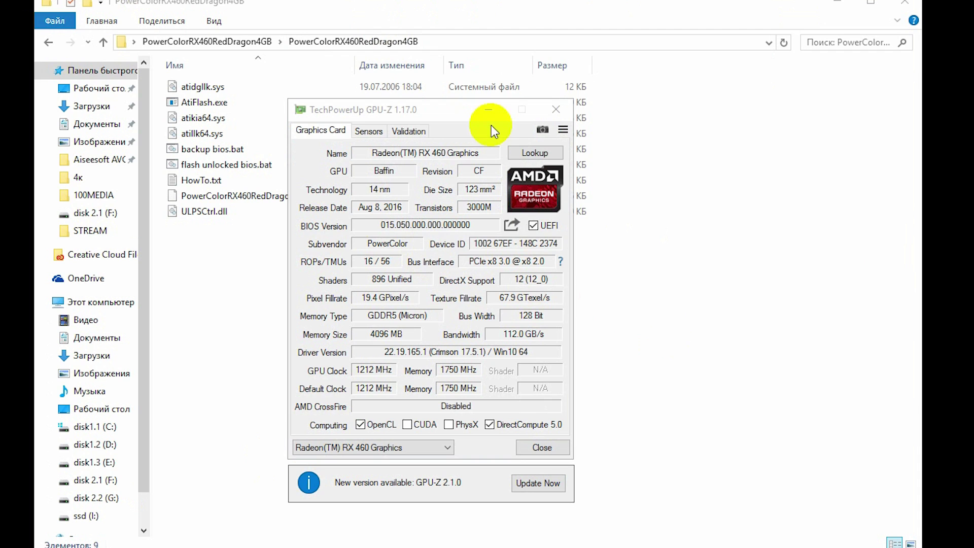
# - Save the graphics card's current BIOS from GPU-Z to the desktop as Baffin.rom, and close GPU-Z
pyautogui.moveTo(433, 106); pyautogui.dragTo(445, 105)
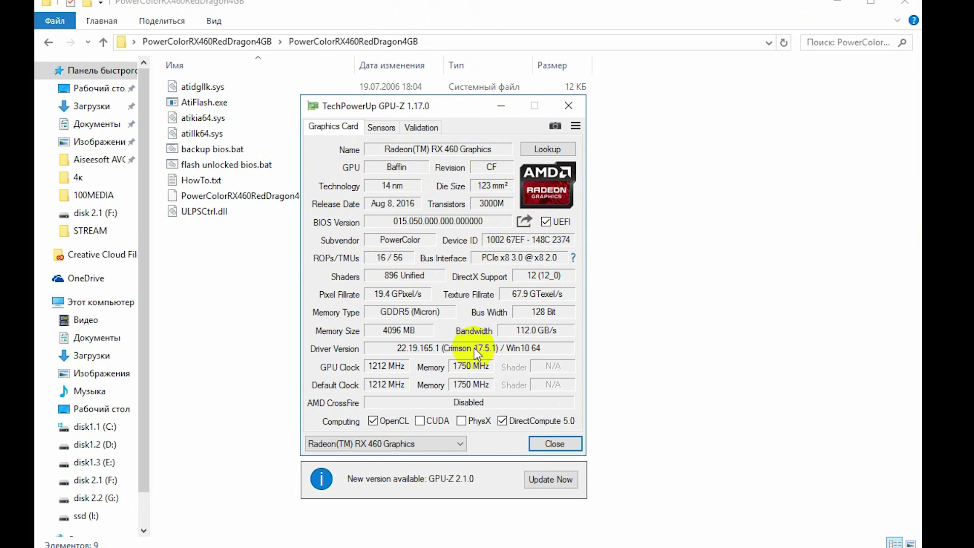
pyautogui.click(530, 222)
pyautogui.click(548, 238)
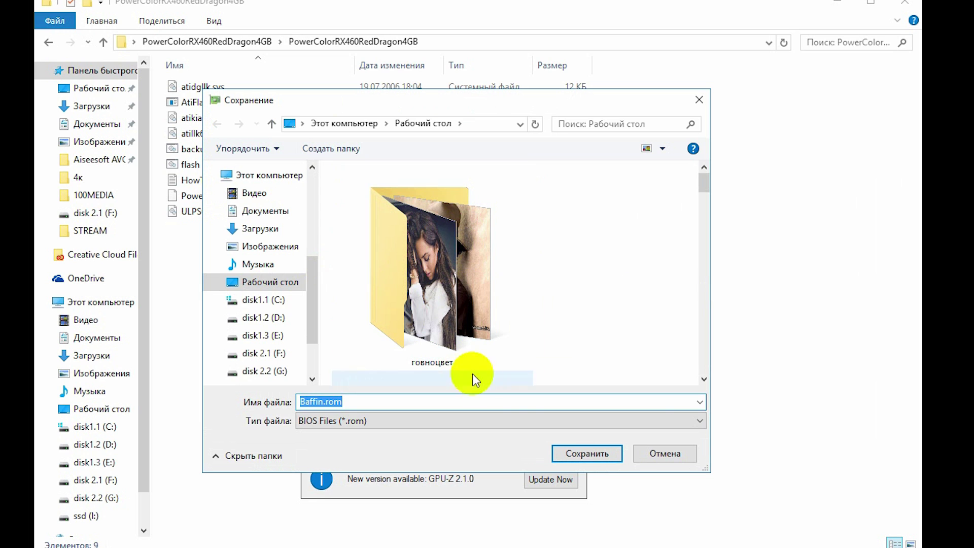
pyautogui.click(578, 449)
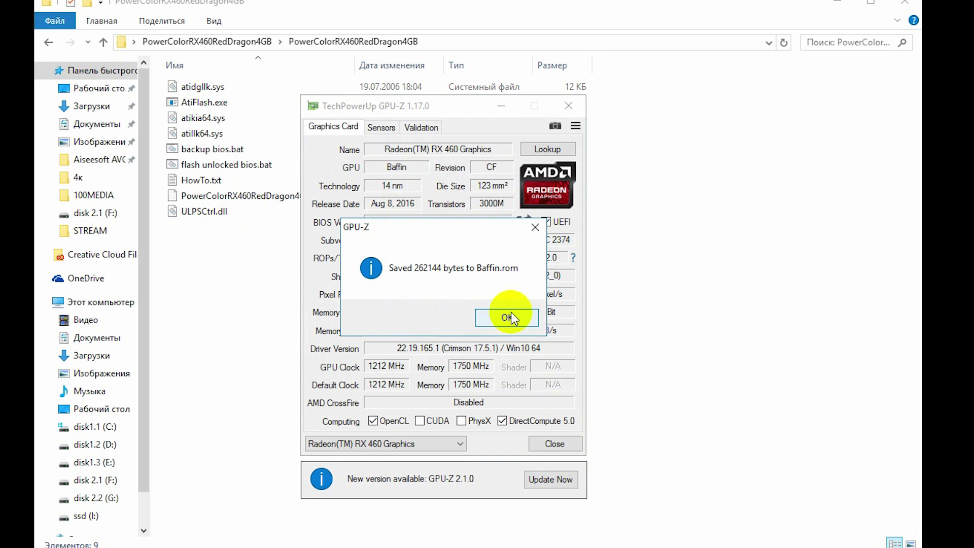
pyautogui.click(509, 317)
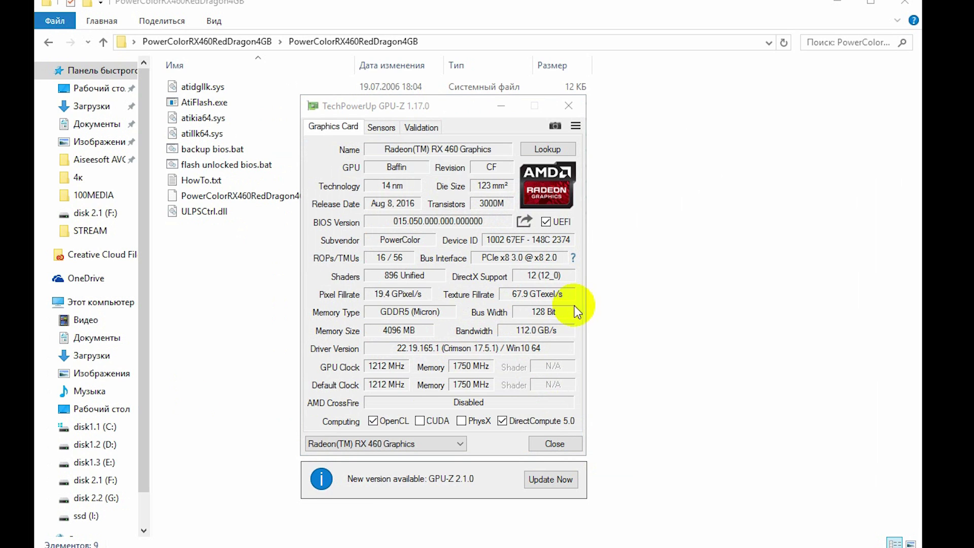
pyautogui.click(569, 449)
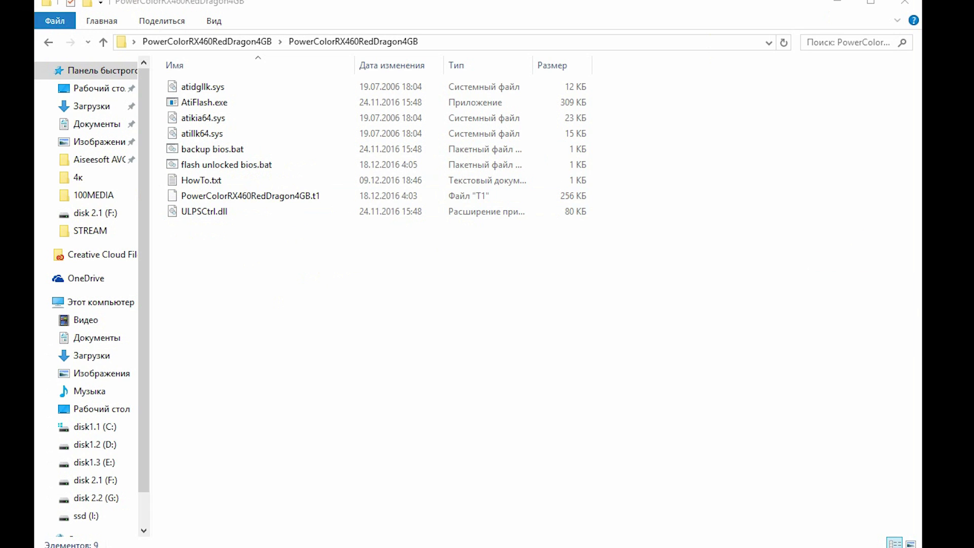
# - Paste Baffin.rom into the PowerColorRX460RedDragon4GB folder, rename it "bios original.rom" and select it
pyautogui.hotkey('ctrl', 'v')
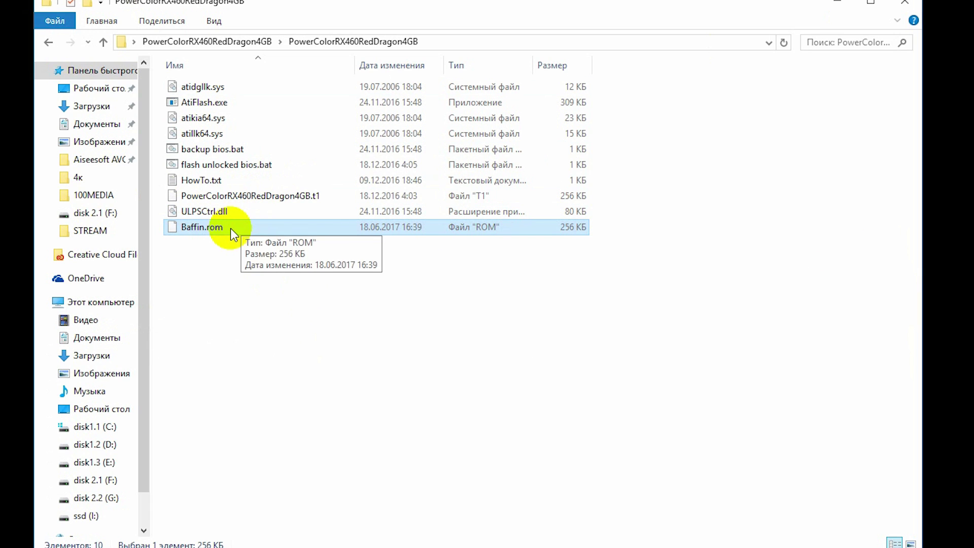
pyautogui.click(205, 228)
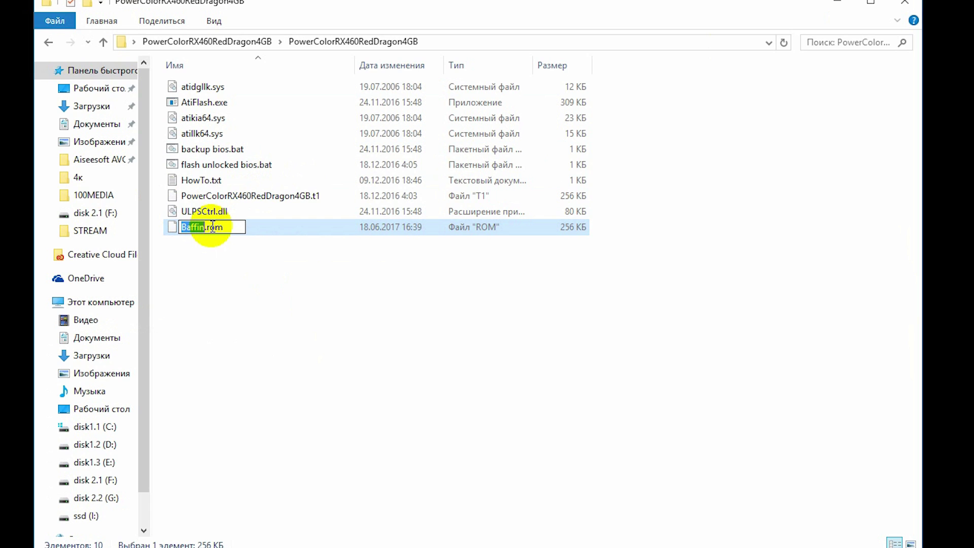
pyautogui.write('bios')
pyautogui.press('BackSpace')
pyautogui.press('BackSpace')
pyautogui.press('BackSpace')
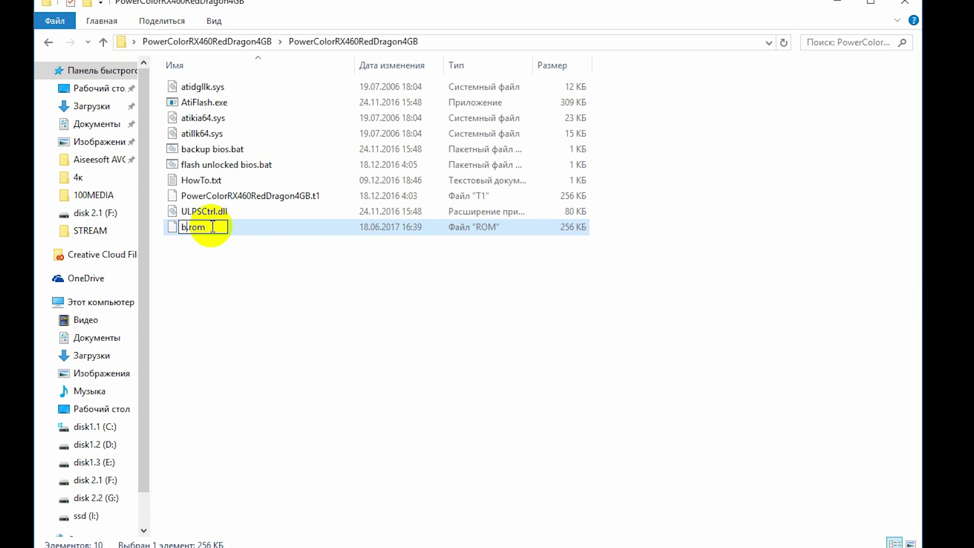
pyautogui.write('ios ori')
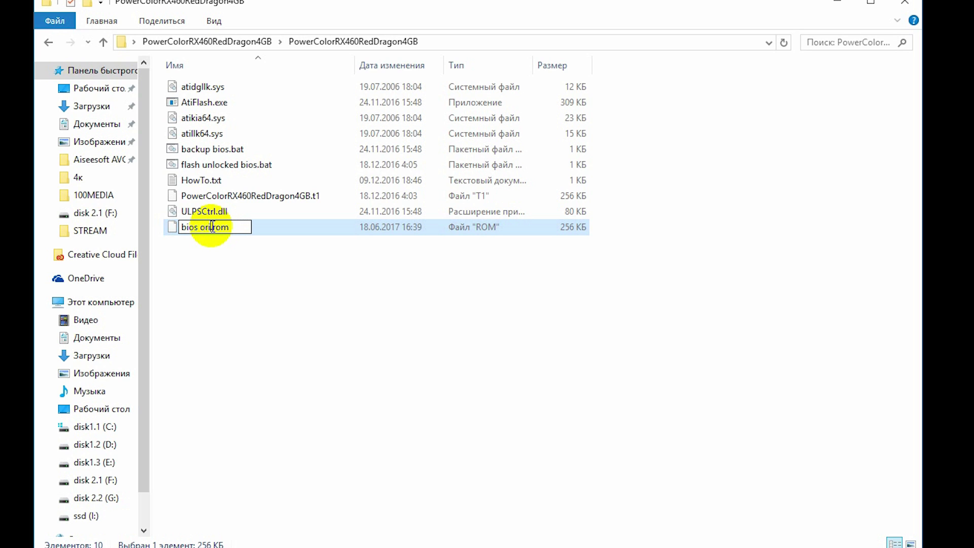
pyautogui.write('ginal')
pyautogui.click(293, 331)
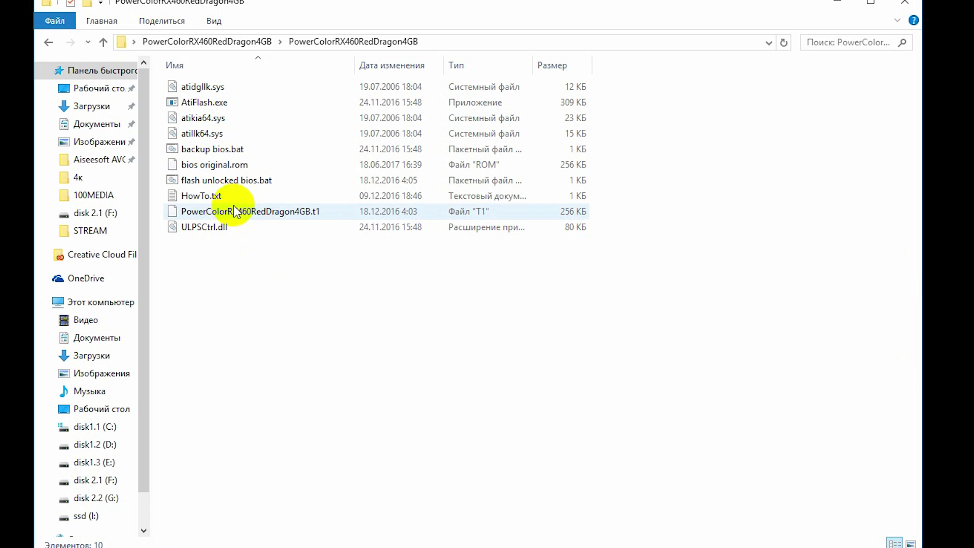
pyautogui.click(218, 163)
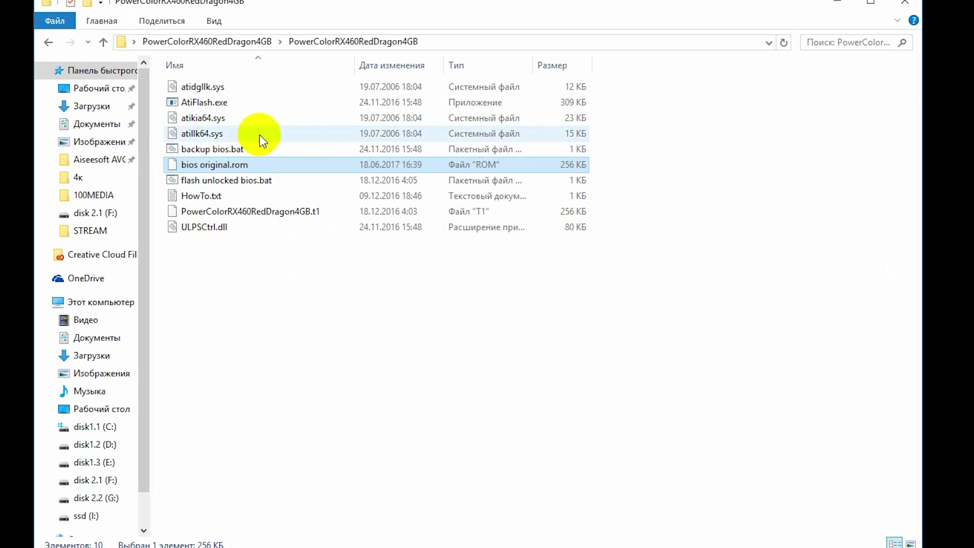
# - Open the C:\atiflash_274 folder in a new Explorer window and delete the old Ellesmeremoded1960.rom file from it
pyautogui.press('super+e')
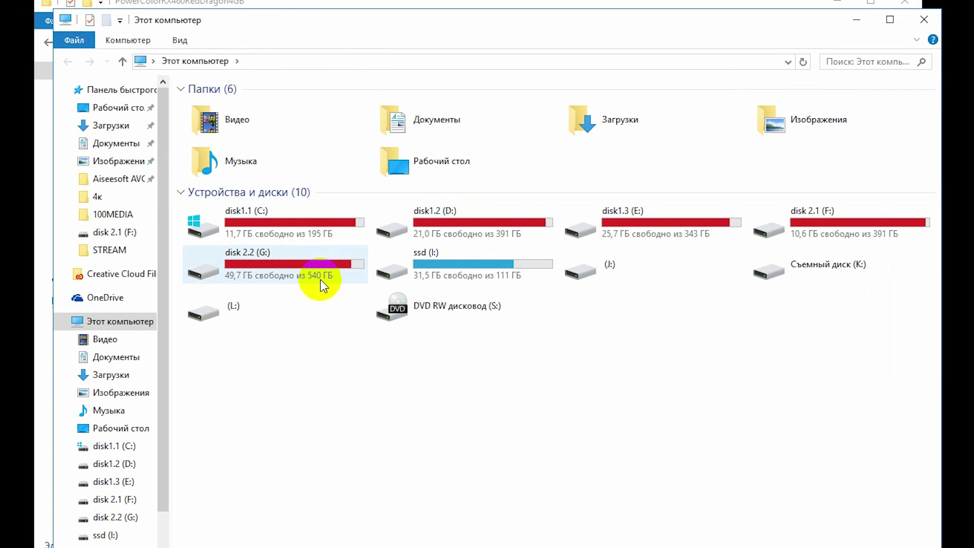
pyautogui.click(226, 218)
pyautogui.doubleClick(226, 217)
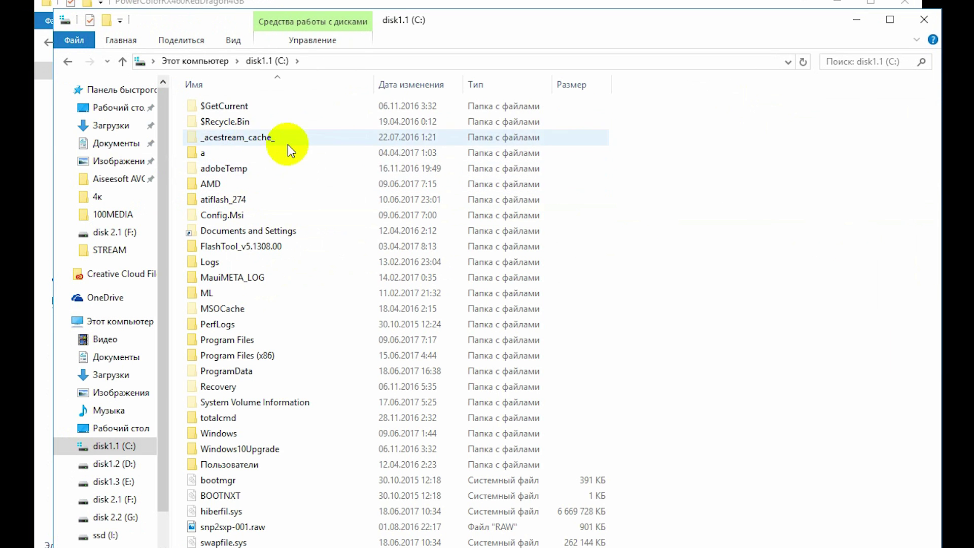
pyautogui.doubleClick(224, 203)
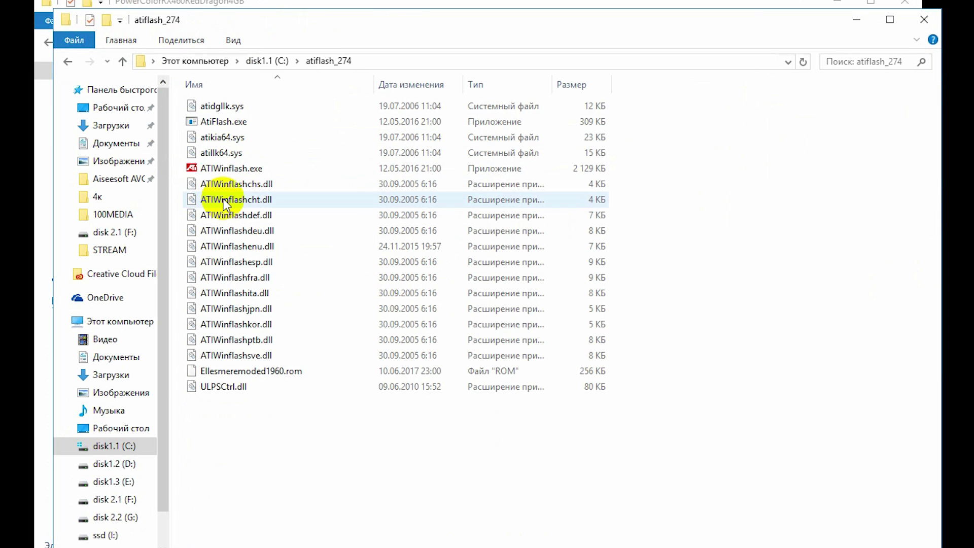
pyautogui.moveTo(564, 29); pyautogui.dragTo(561, 14)
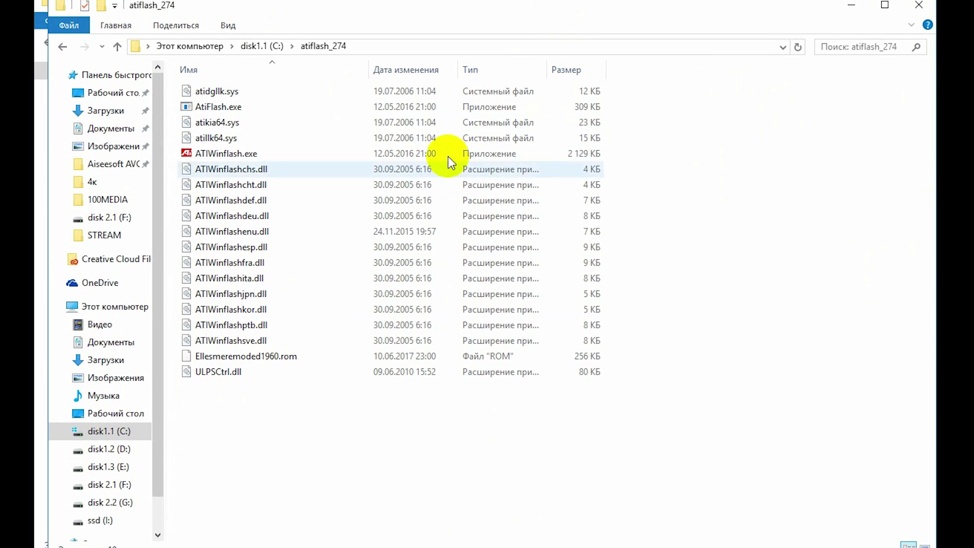
pyautogui.rightClick(236, 357)
pyautogui.click(237, 542)
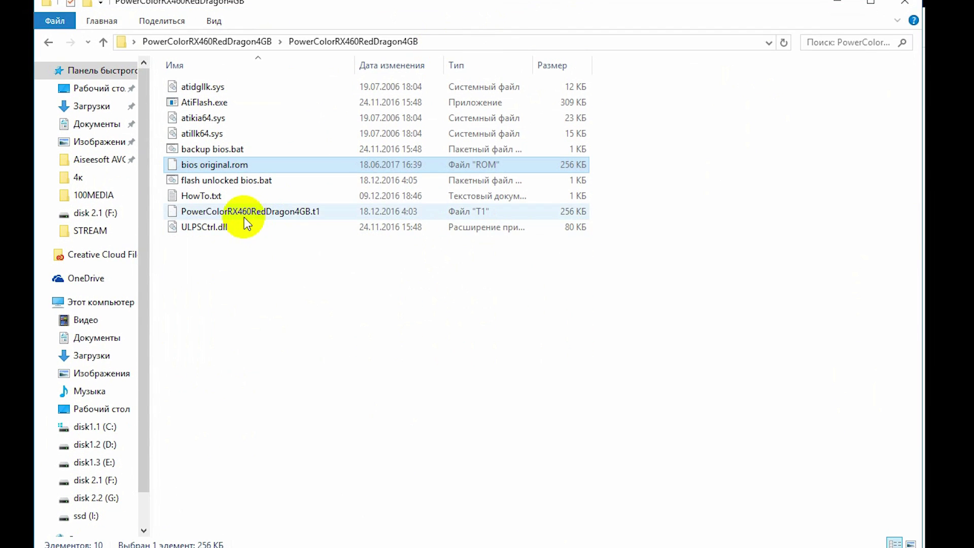
# - Copy PowerColorRX460RedDragon4GB.t1 from the extracted folder into the atiflash_274 folder
pyautogui.rightClick(235, 208)
pyautogui.click(320, 384)
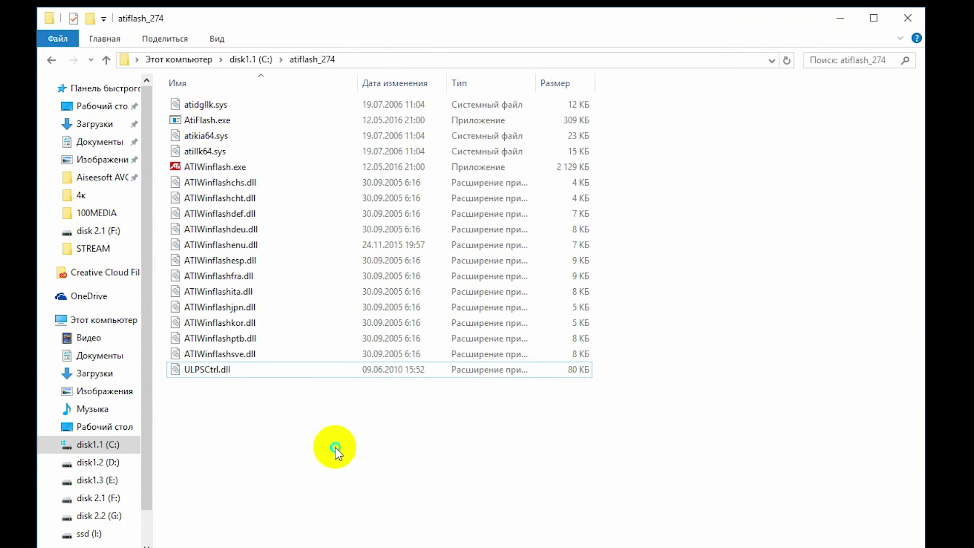
pyautogui.rightClick(334, 448)
pyautogui.click(402, 339)
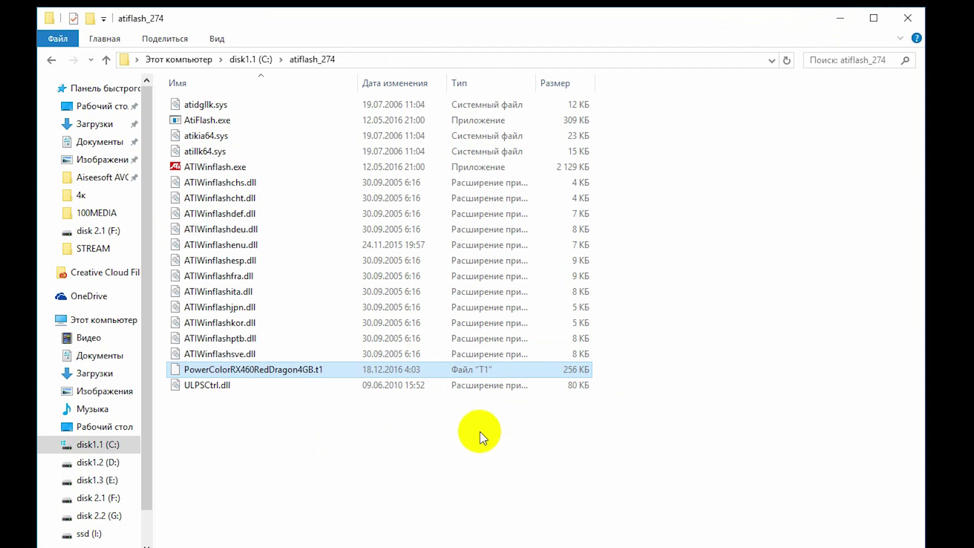
pyautogui.click(364, 458)
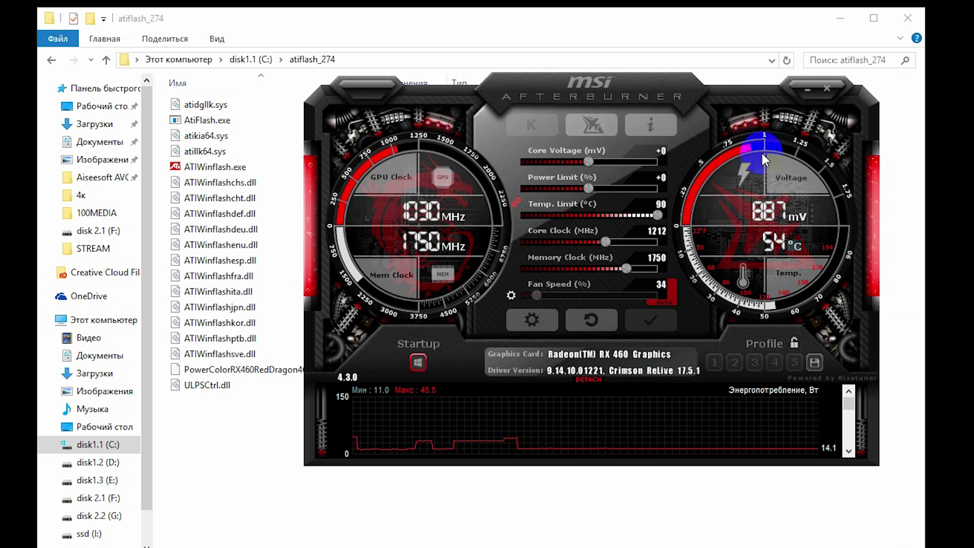
# - Minimize MSI Afterburner and change the directory in the administrator Command Prompt with cd C:\atiflash_274
pyautogui.click(806, 89)
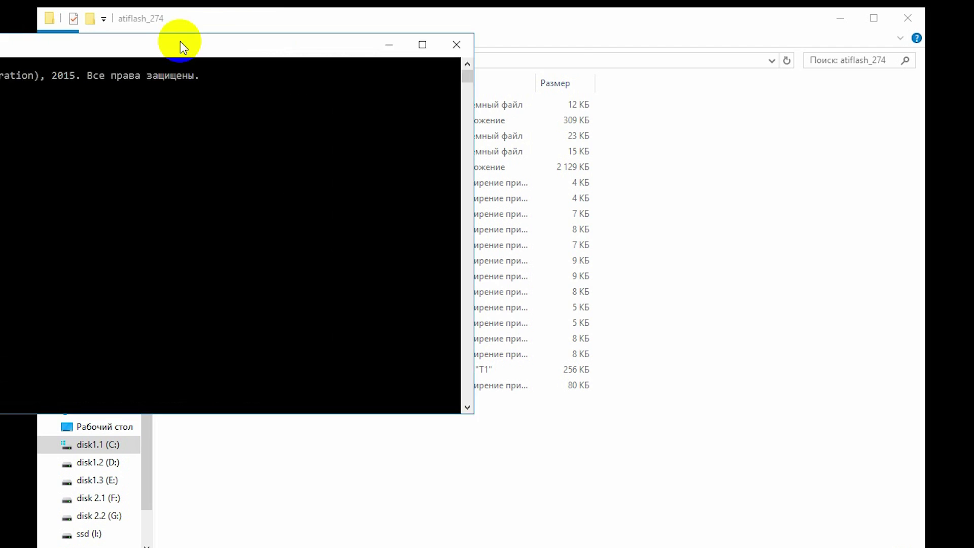
pyautogui.moveTo(180, 41); pyautogui.dragTo(652, 169)
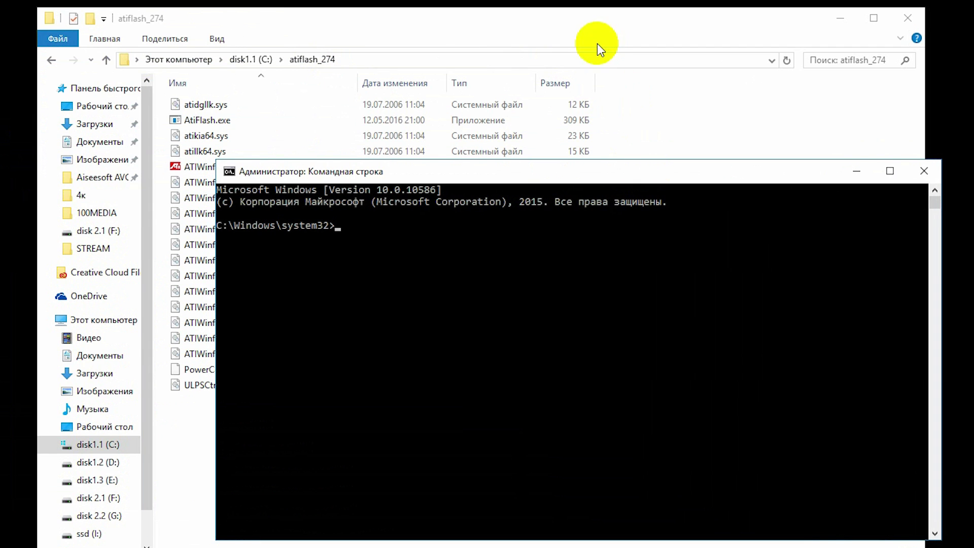
pyautogui.click(387, 61)
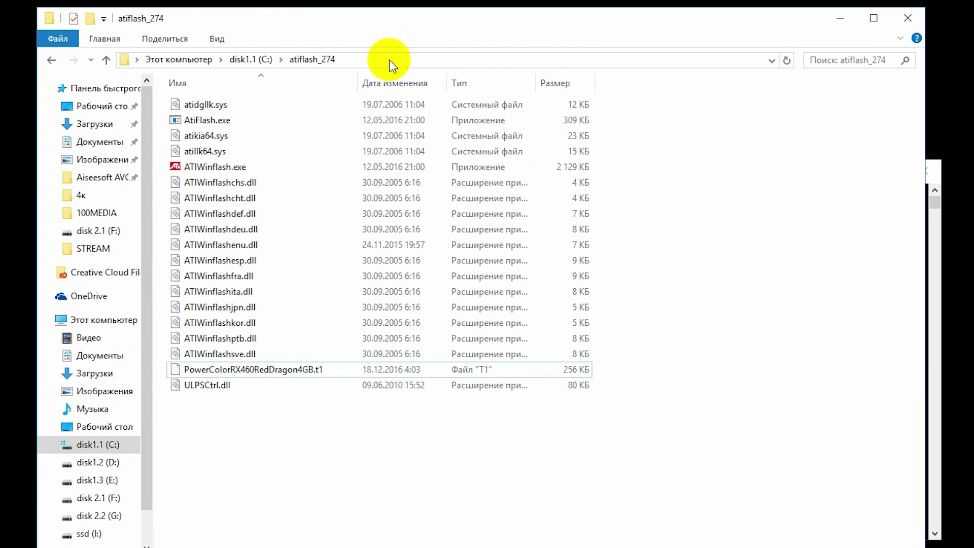
pyautogui.hotkey('alt', 'Tab')
pyautogui.click(546, 333)
pyautogui.write('cd')
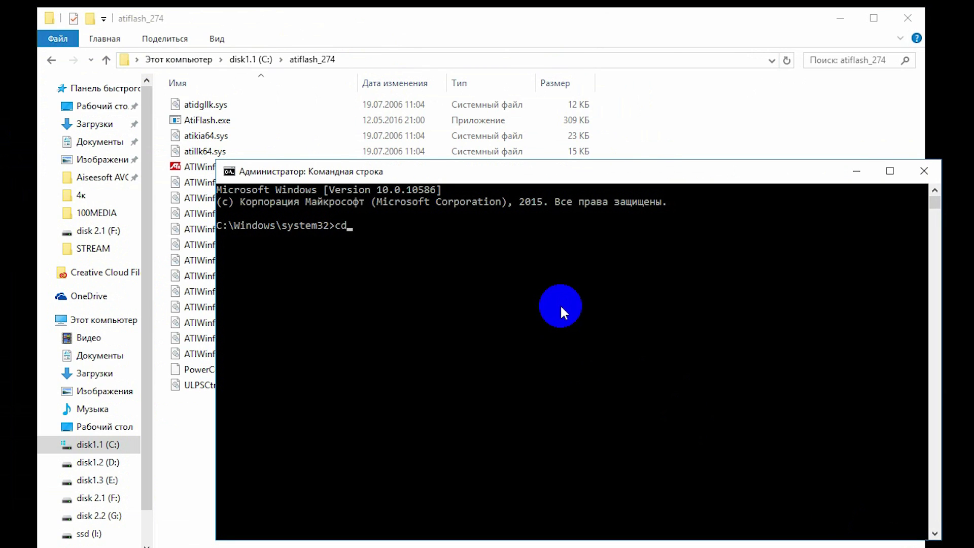
pyautogui.write('C:\\atiflash_274')
pyautogui.press('Return')
# - Copy the ATIWinflash program name from its folder and enter "ATIWinflash -f -p 0" at the Command Prompt without running it
pyautogui.click(630, 144)
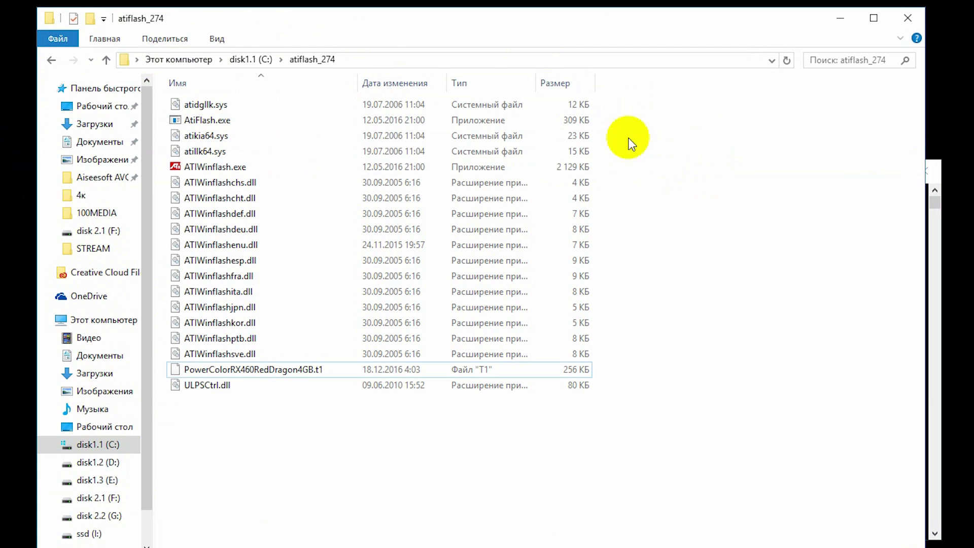
pyautogui.click(220, 166)
pyautogui.click(220, 165)
pyautogui.hotkey('ctrl', 'c')
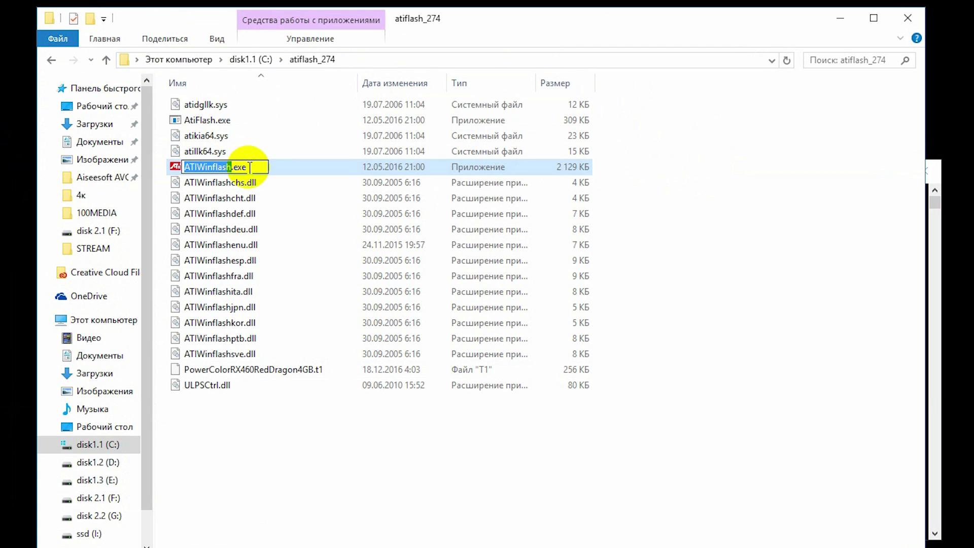
pyautogui.hotkey('alt', 'Tab')
pyautogui.click(503, 360)
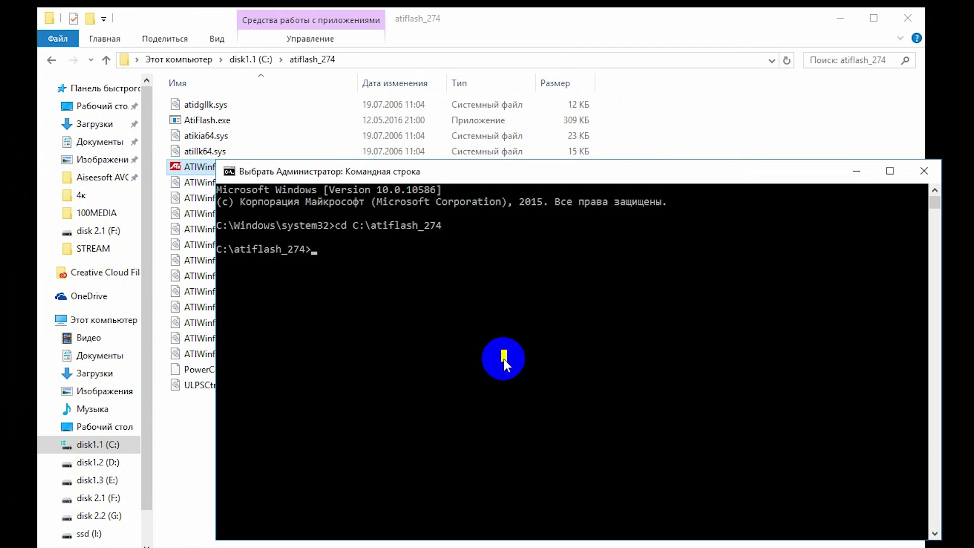
pyautogui.hotkey('ctrl', 'v')
pyautogui.write('-')
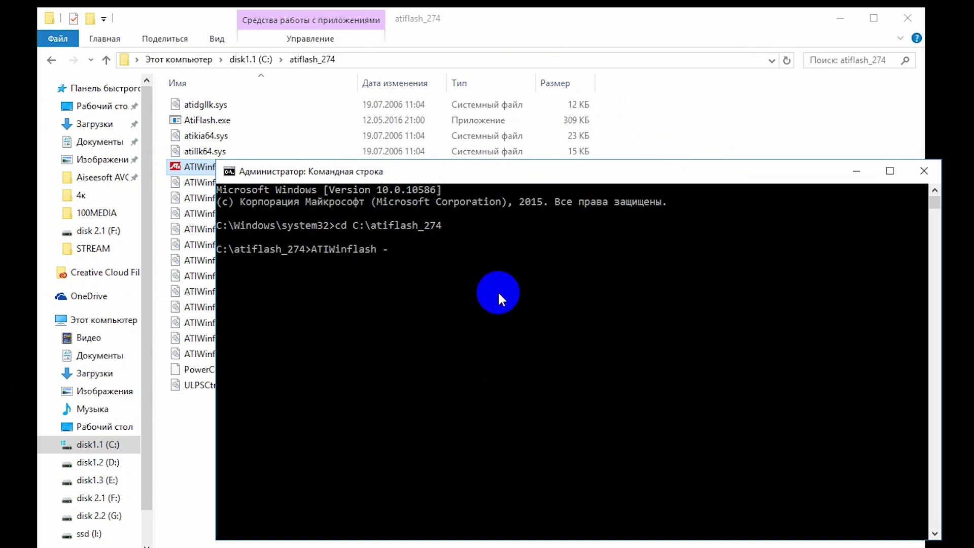
pyautogui.write('f -p 0')
# - Complete the command with the file name PowerColorRX460RedDragon4GB.t1 and run it to flash the unlocked BIOS
pyautogui.click(184, 467)
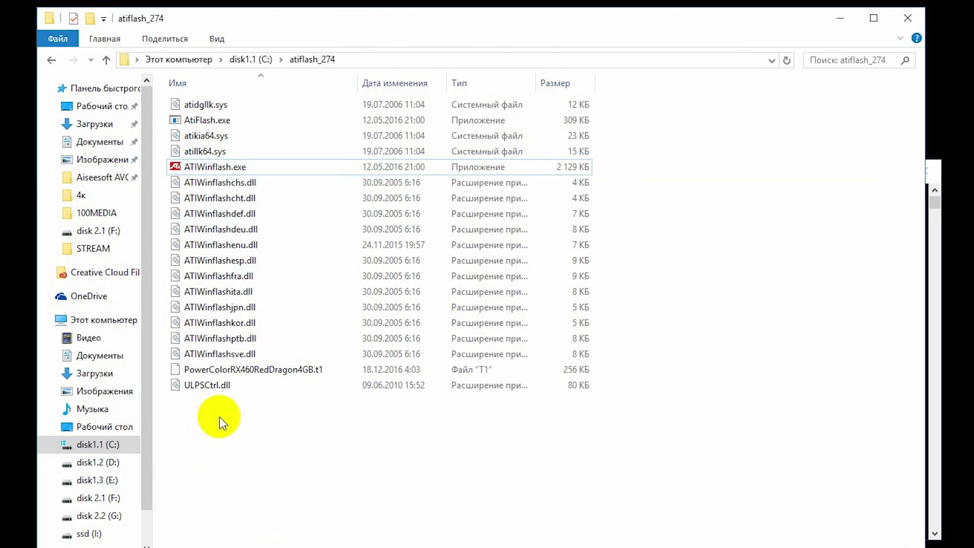
pyautogui.click(294, 371)
pyautogui.click(293, 370)
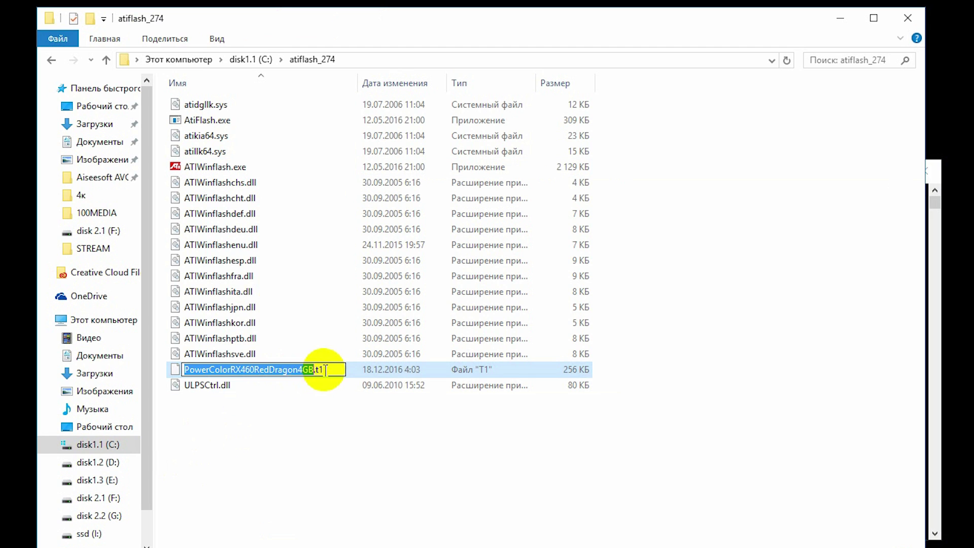
pyautogui.hotkey('alt', 'Tab')
pyautogui.rightClick(647, 313)
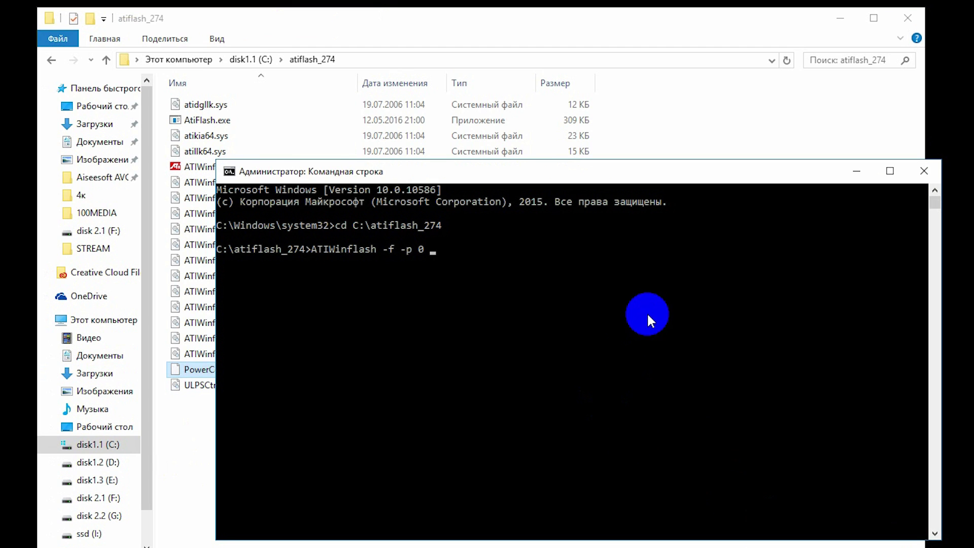
pyautogui.moveTo(622, 175); pyautogui.dragTo(571, 166)
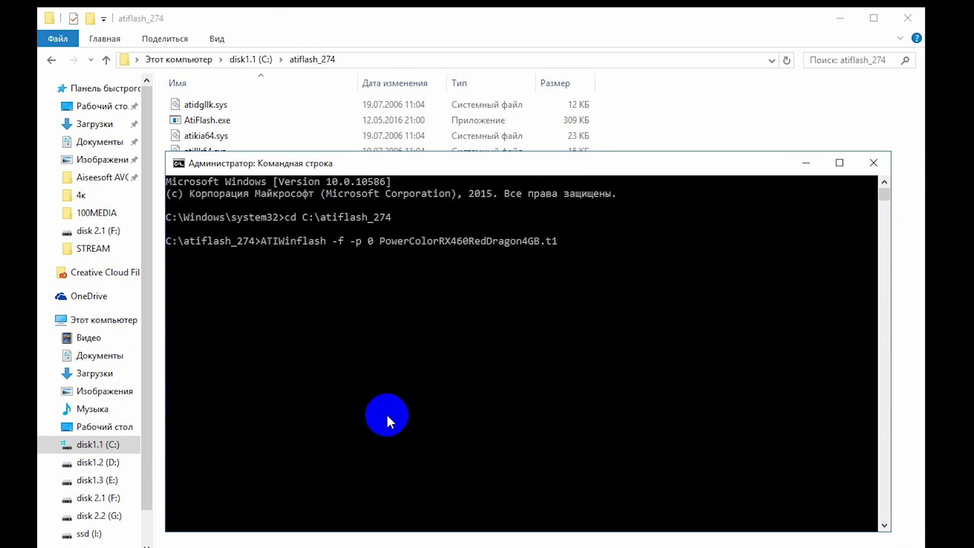
pyautogui.click(576, 172)
pyautogui.press('Return')
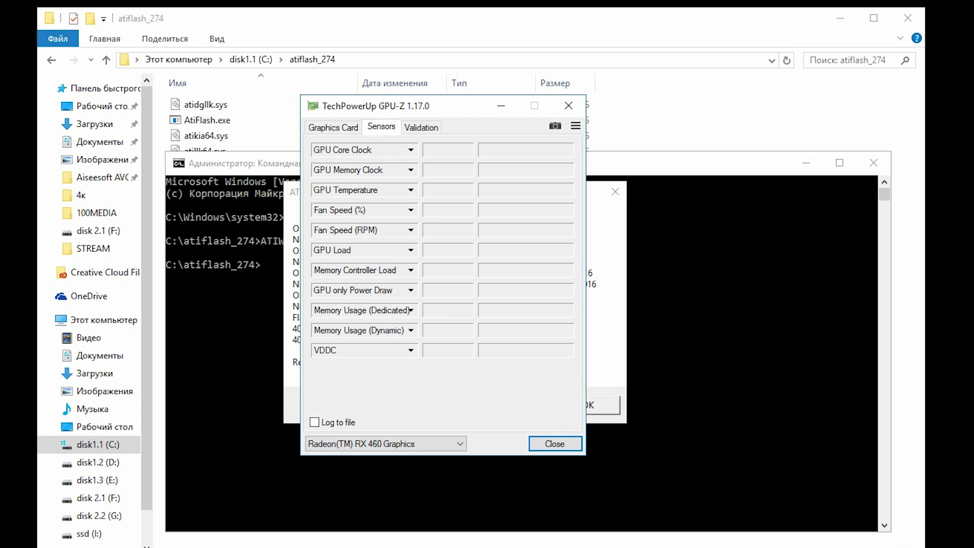
# - Check the shader count in GPU-Z, close GPU-Z and acknowledge the ATIWinflash message
pyautogui.click(332, 127)
pyautogui.moveTo(395, 278)
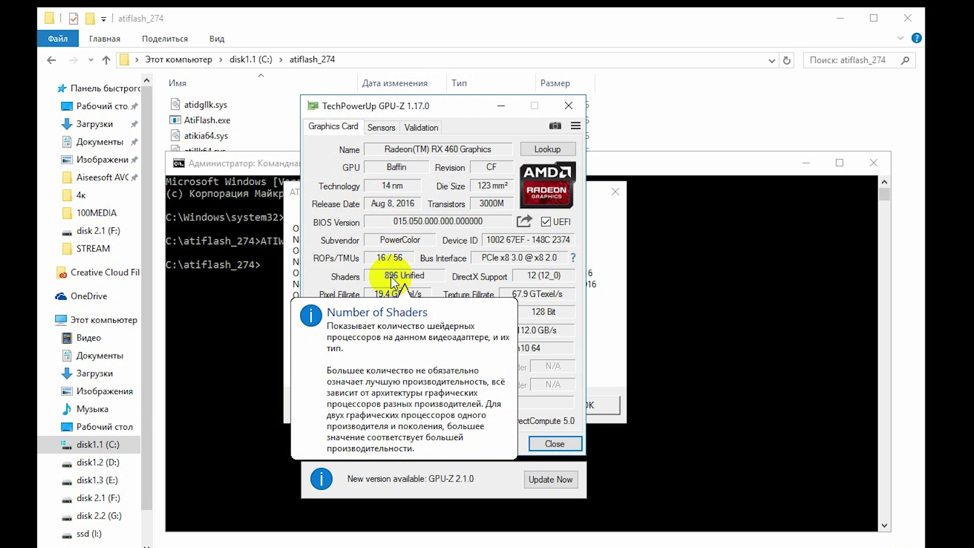
pyautogui.moveTo(461, 108); pyautogui.dragTo(439, 134)
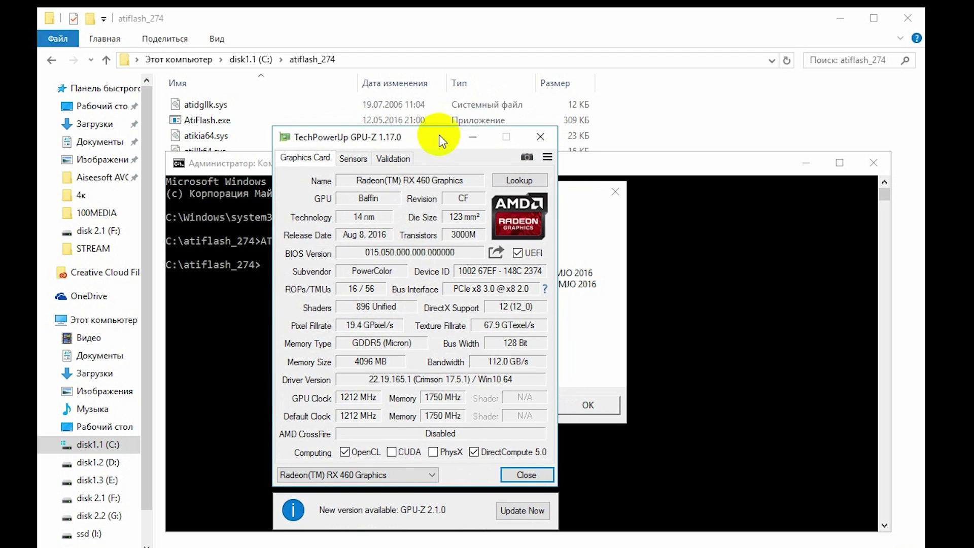
pyautogui.click(542, 138)
pyautogui.click(577, 405)
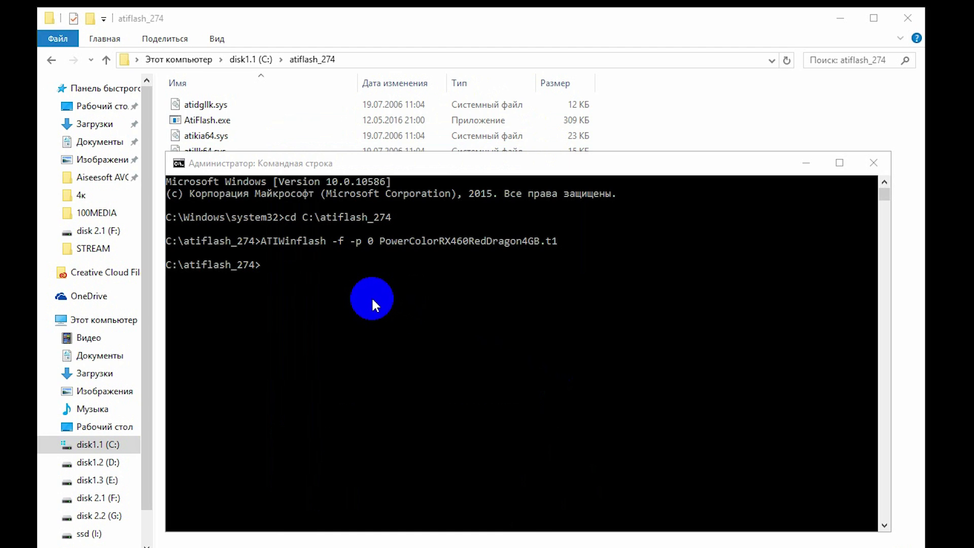
pyautogui.moveTo(527, 158); pyautogui.dragTo(513, 163)
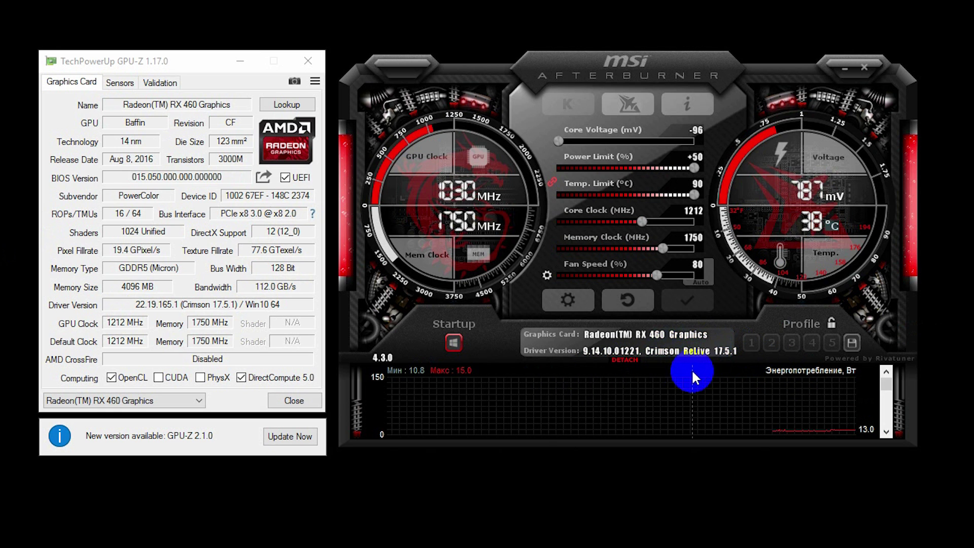
# - Check the graphics card's shader and texture unit details in GPU-Z, glancing through the sensor and validation pages
pyautogui.moveTo(699, 383)
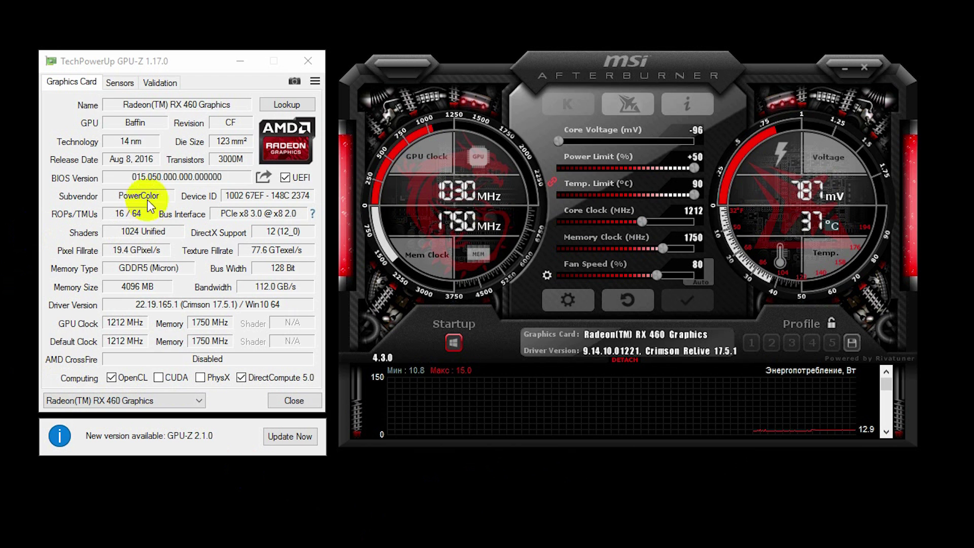
pyautogui.click(118, 83)
pyautogui.click(161, 83)
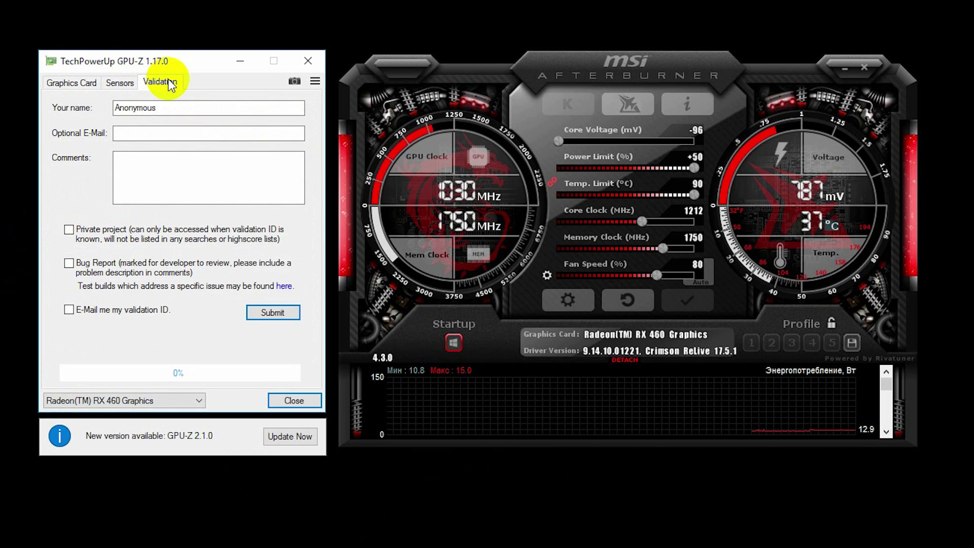
pyautogui.click(71, 82)
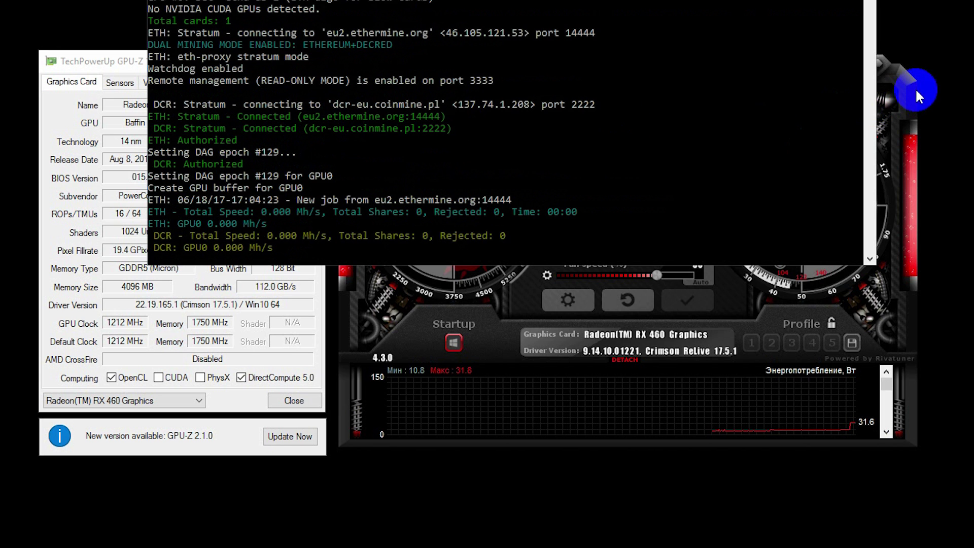
# - Move the MSI Afterburner window lower on the desktop and return to the miner console to check its hash rates
pyautogui.click(899, 83)
pyautogui.moveTo(708, 61); pyautogui.dragTo(718, 126)
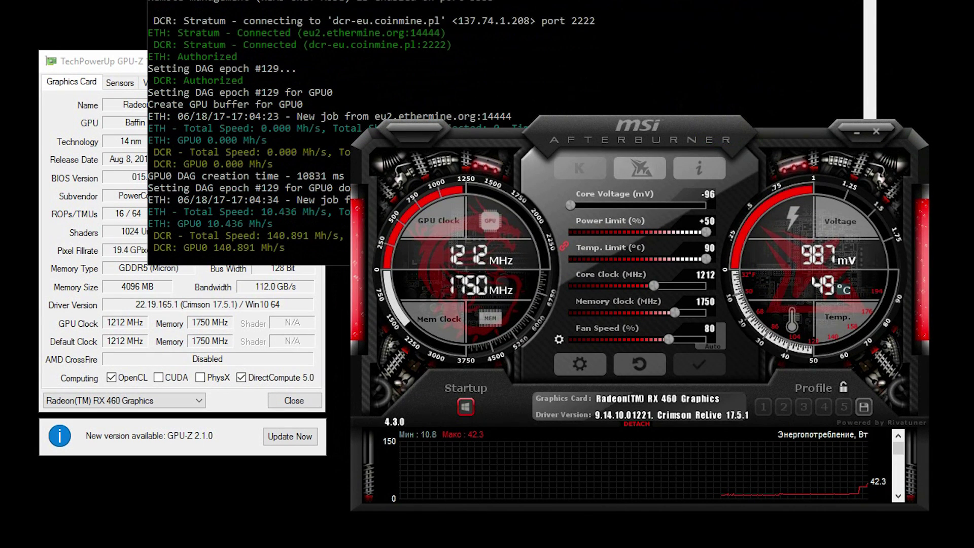
pyautogui.hotkey('alt', 'Tab')
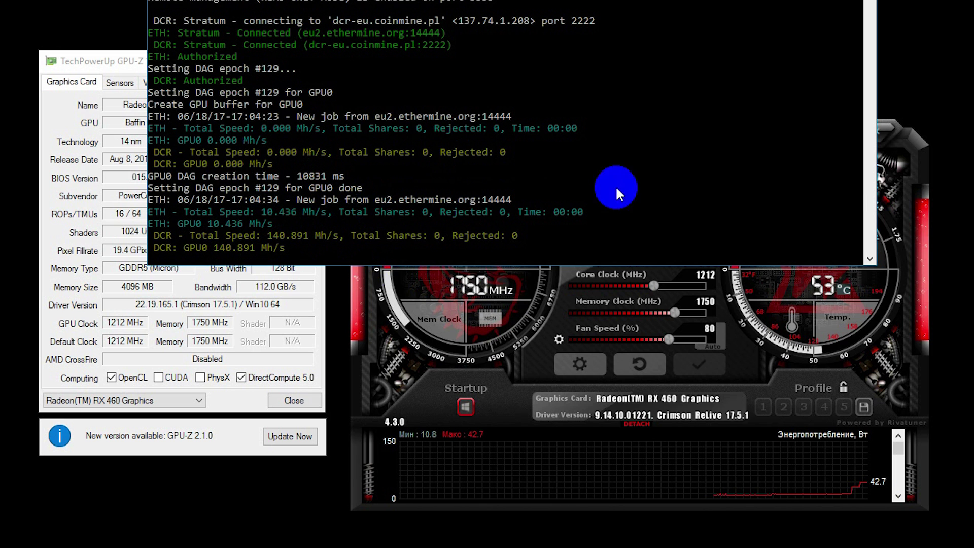
# - Apply a core voltage offset of -60 mV in MSI Afterburner and raise it further to -48 mV
pyautogui.click(899, 135)
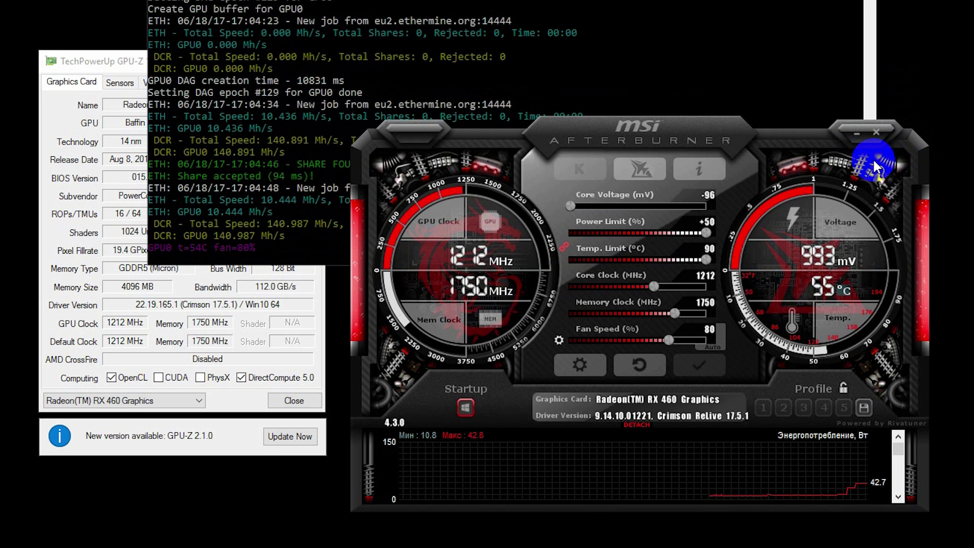
pyautogui.moveTo(569, 206); pyautogui.dragTo(594, 206)
pyautogui.click(699, 358)
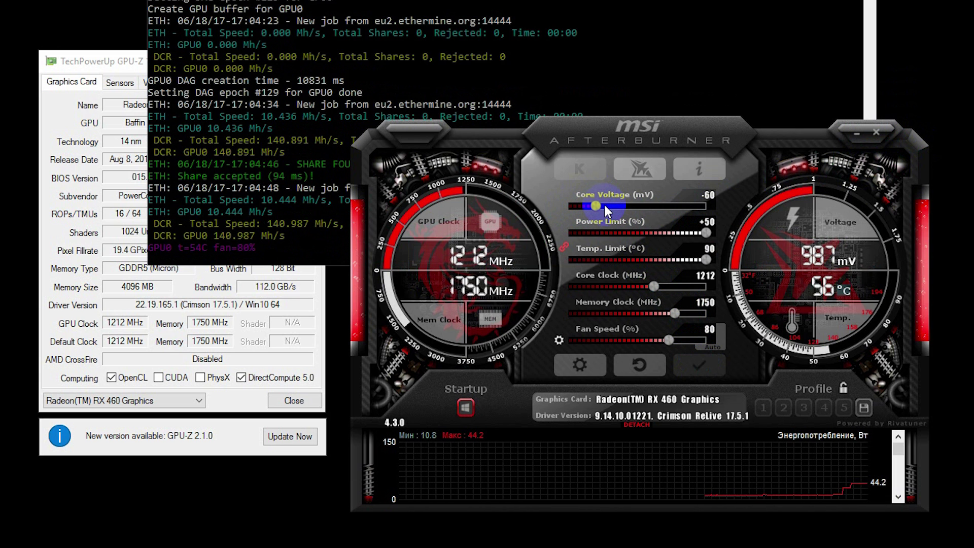
pyautogui.click(604, 205)
pyautogui.click(695, 357)
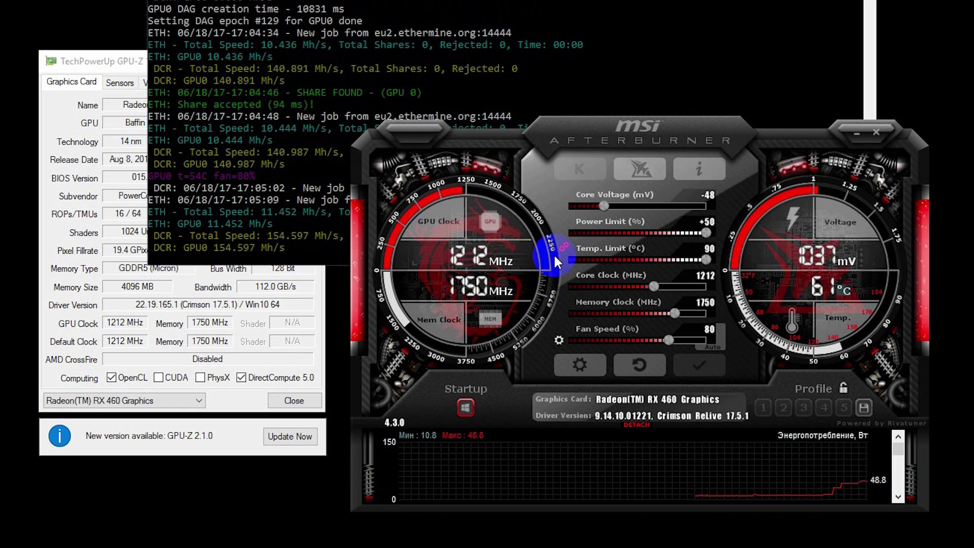
# - Examine the Ethereum and Decred hash rates in the miner console
pyautogui.click(223, 234)
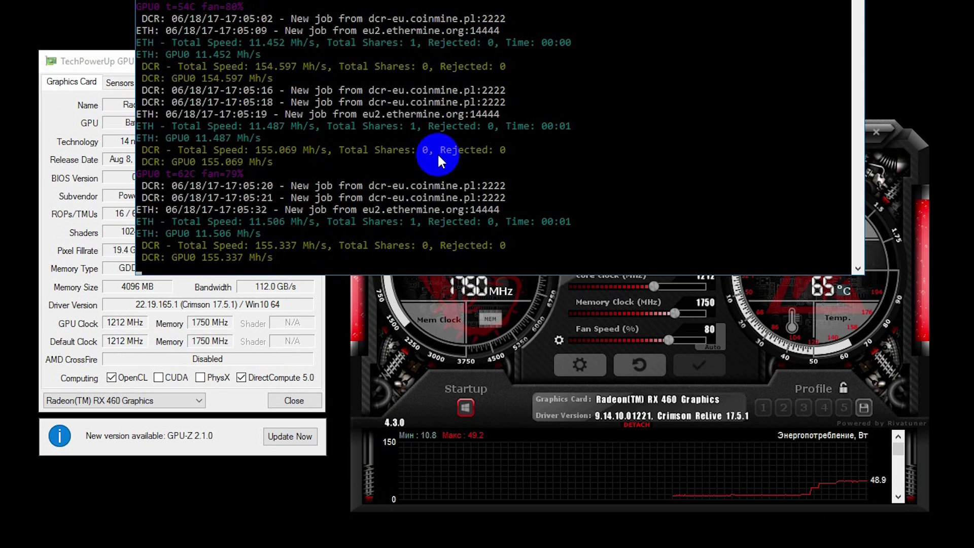
pyautogui.moveTo(289, 274); pyautogui.dragTo(288, 275)
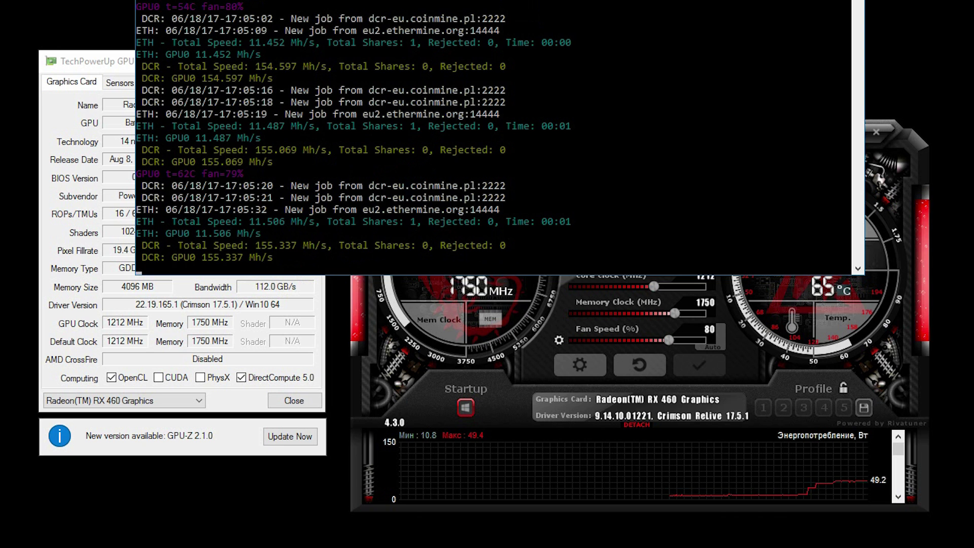
# - Clear the miner consoles and GPU-Z off the desktop and place the two Polaris BIOS Editor folders side by side
pyautogui.hotkey('alt', 'F4')
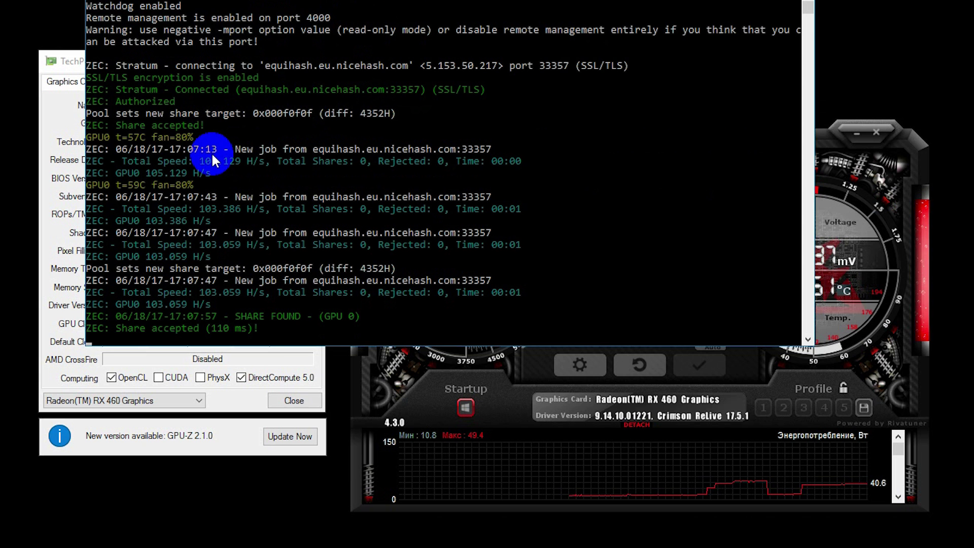
pyautogui.hotkey('alt', 'F4')
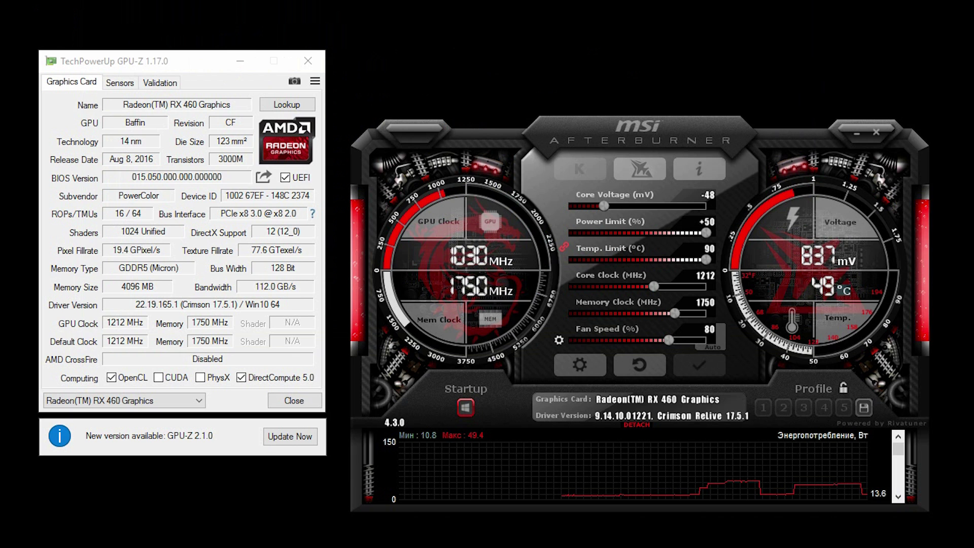
pyautogui.moveTo(3, 68); pyautogui.dragTo(169, 71)
pyautogui.click(240, 59)
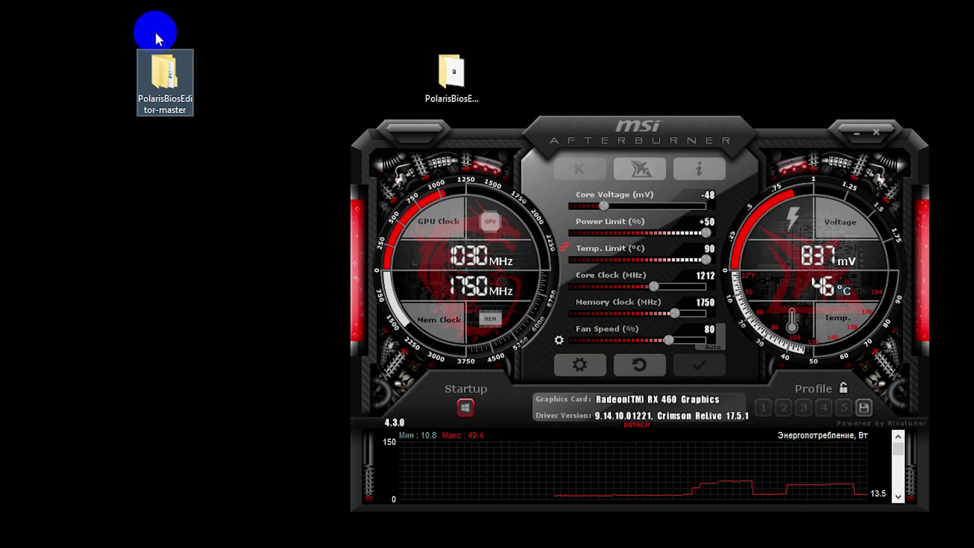
pyautogui.moveTo(436, 81); pyautogui.dragTo(233, 72)
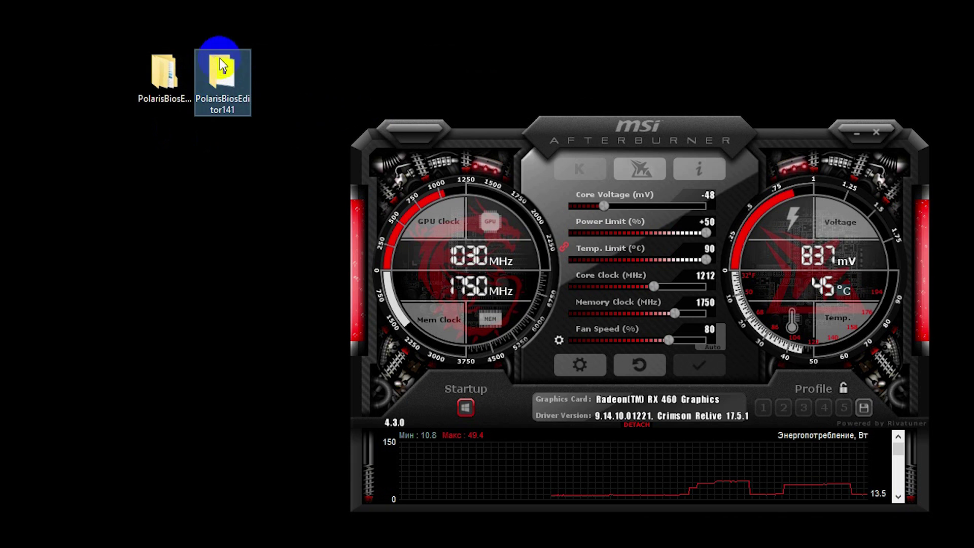
pyautogui.click(221, 124)
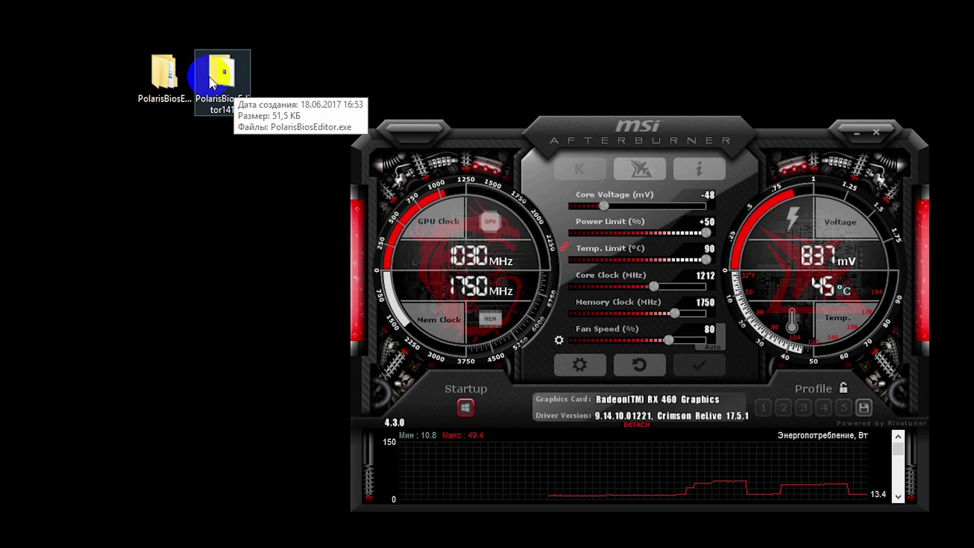
# - Load bios original.rom from the PowerColorRX460RedDragon4GB folder into Polaris BIOS Editor 1.4, accepting both warnings, and look through its memory timings
pyautogui.doubleClick(175, 74)
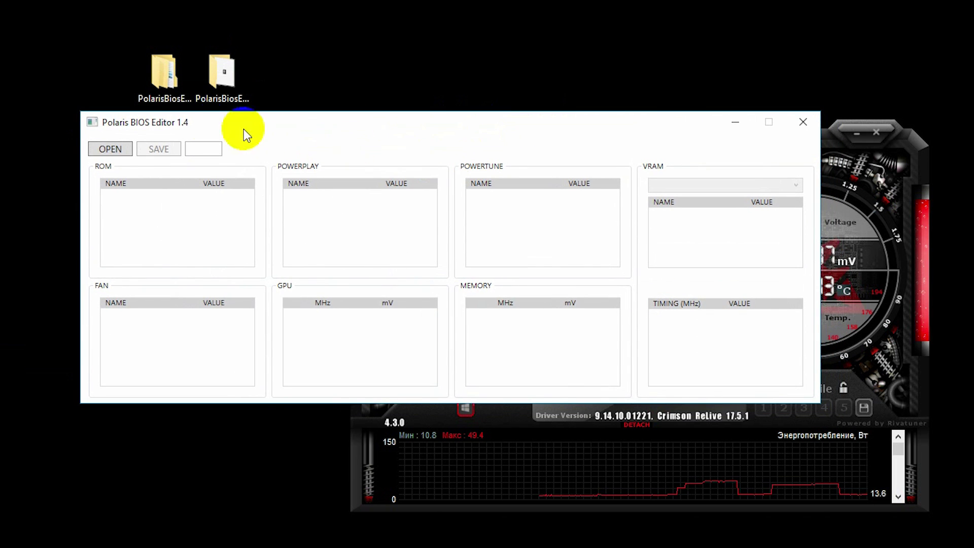
pyautogui.click(112, 148)
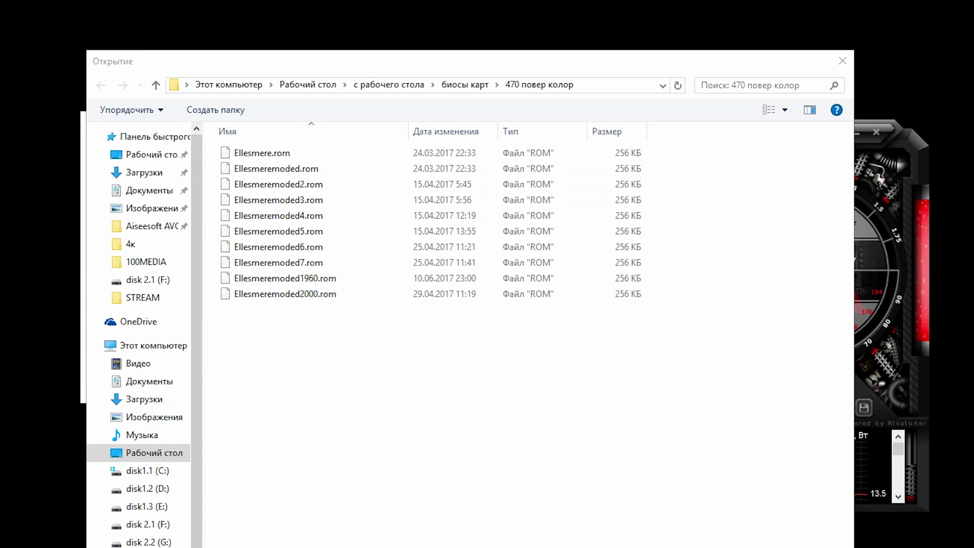
pyautogui.click(324, 509)
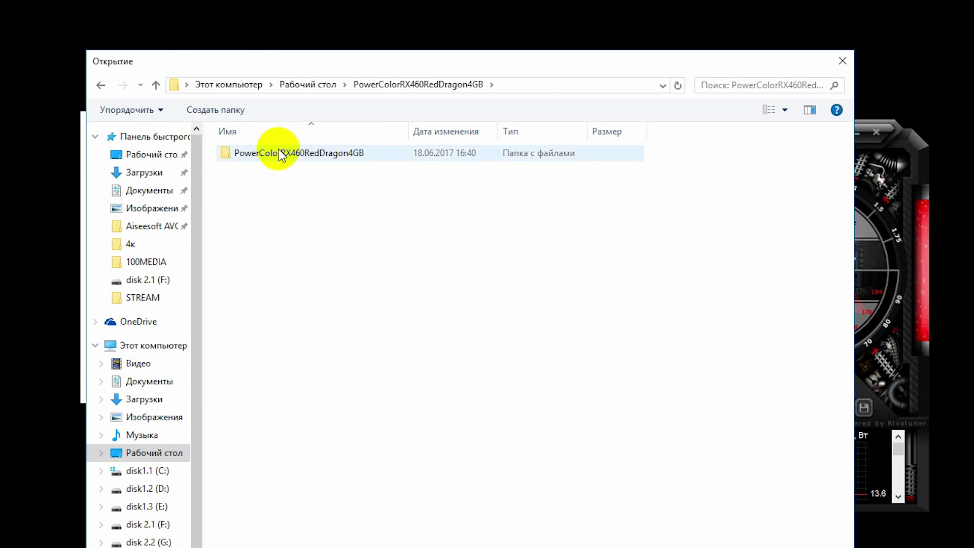
pyautogui.doubleClick(278, 151)
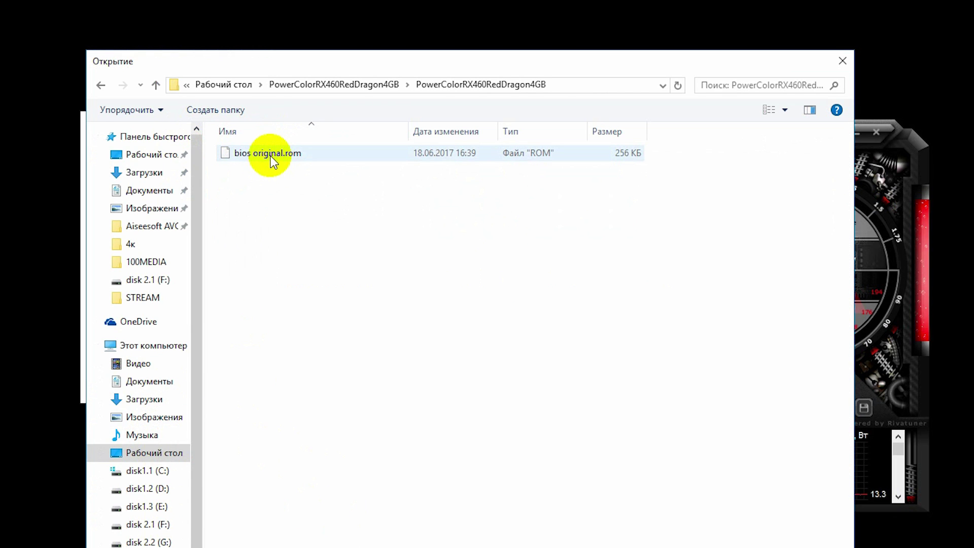
pyautogui.doubleClick(269, 157)
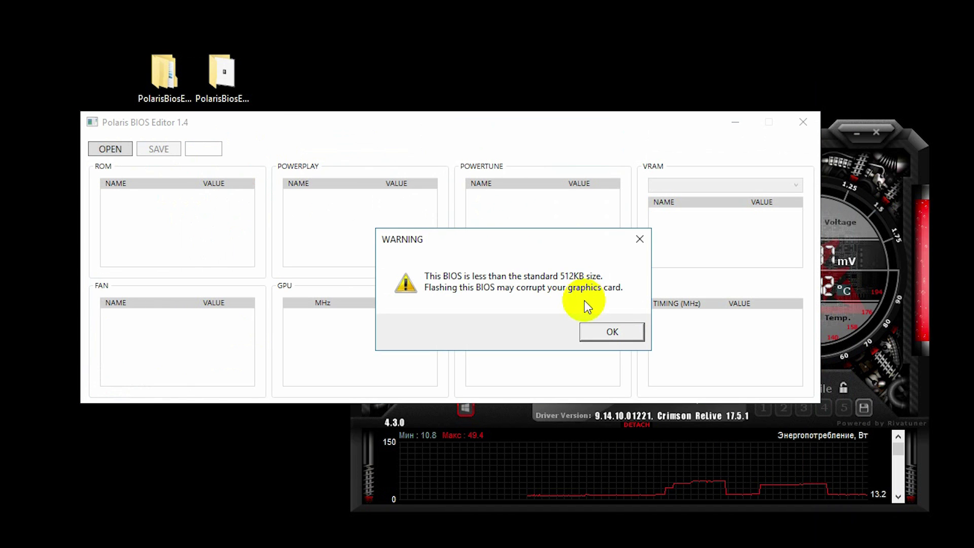
pyautogui.click(610, 333)
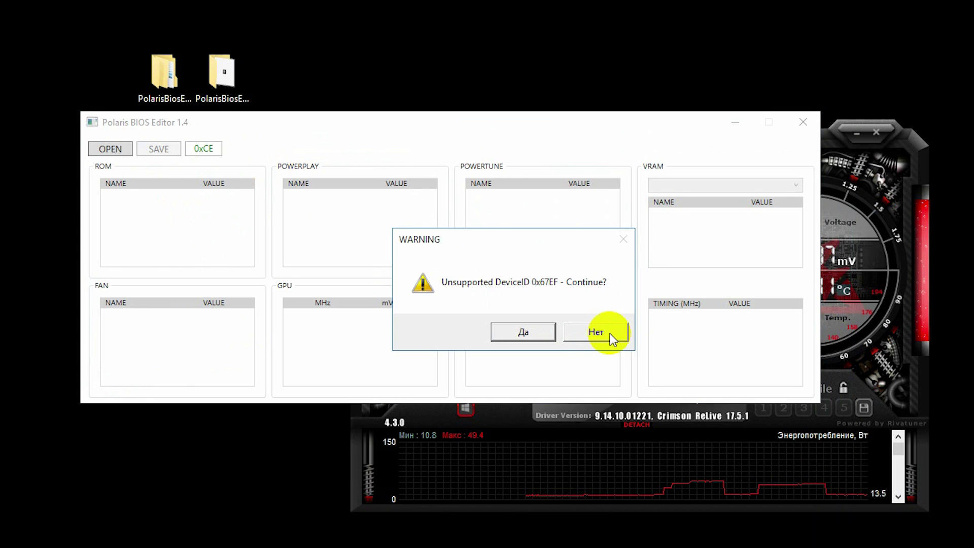
pyautogui.click(539, 333)
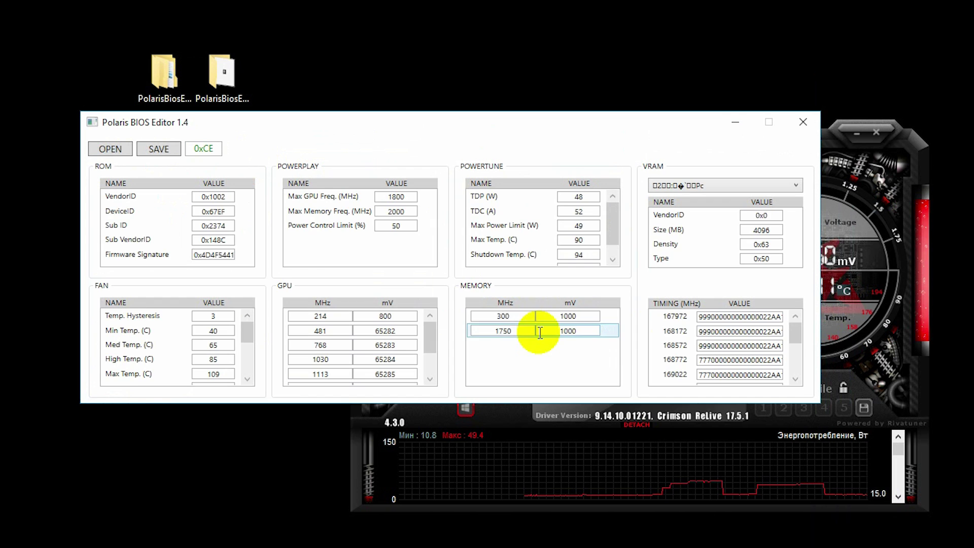
pyautogui.moveTo(794, 327); pyautogui.dragTo(793, 367)
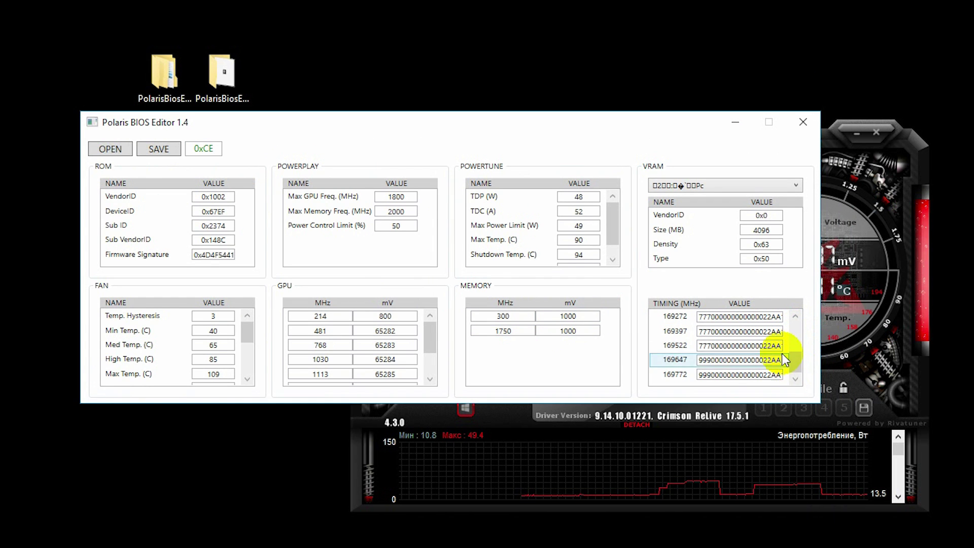
pyautogui.moveTo(794, 367)
pyautogui.mouseDown()
pyautogui.moveTo(798, 328)
pyautogui.moveTo(676, 327)
pyautogui.moveTo(676, 374)
pyautogui.moveTo(796, 335)
pyautogui.moveTo(793, 369)
pyautogui.mouseUp()
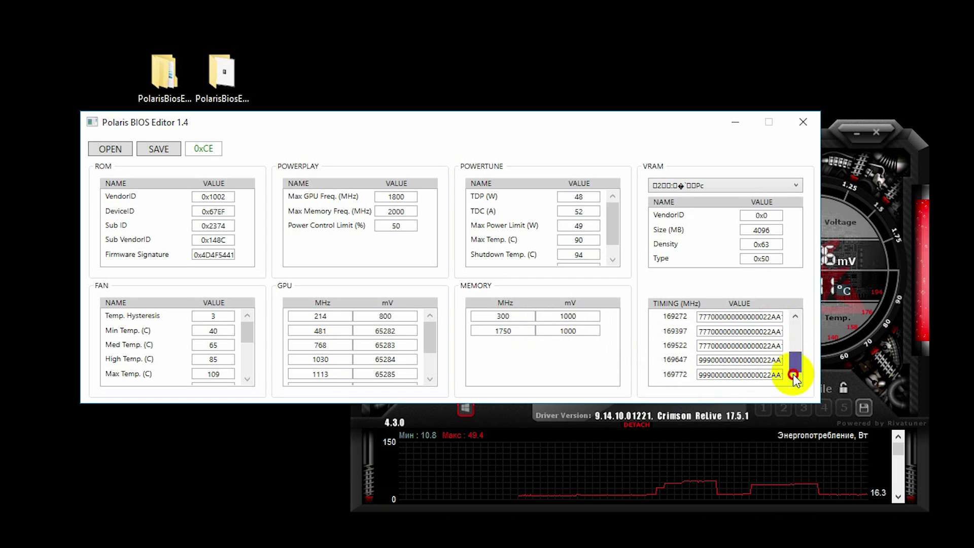
pyautogui.click(668, 357)
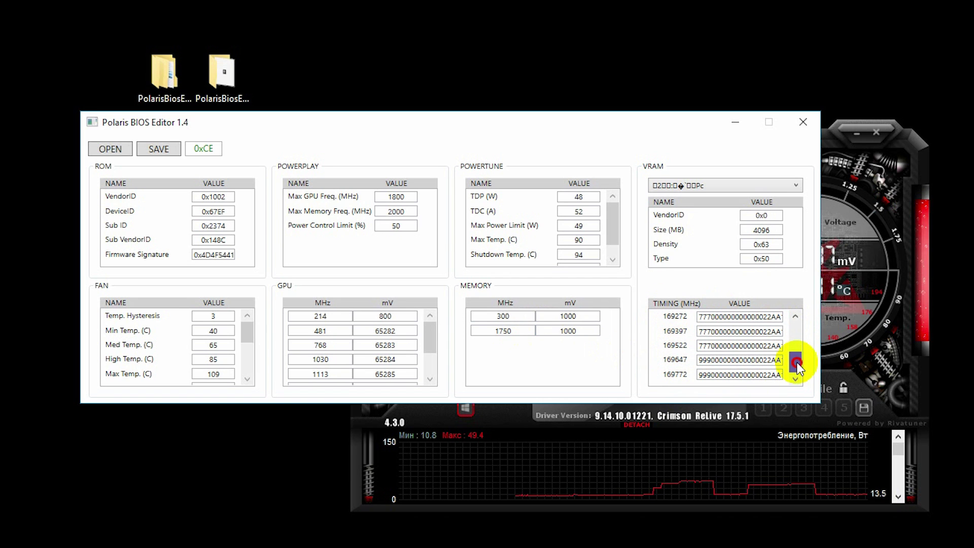
pyautogui.moveTo(792, 366); pyautogui.dragTo(795, 321)
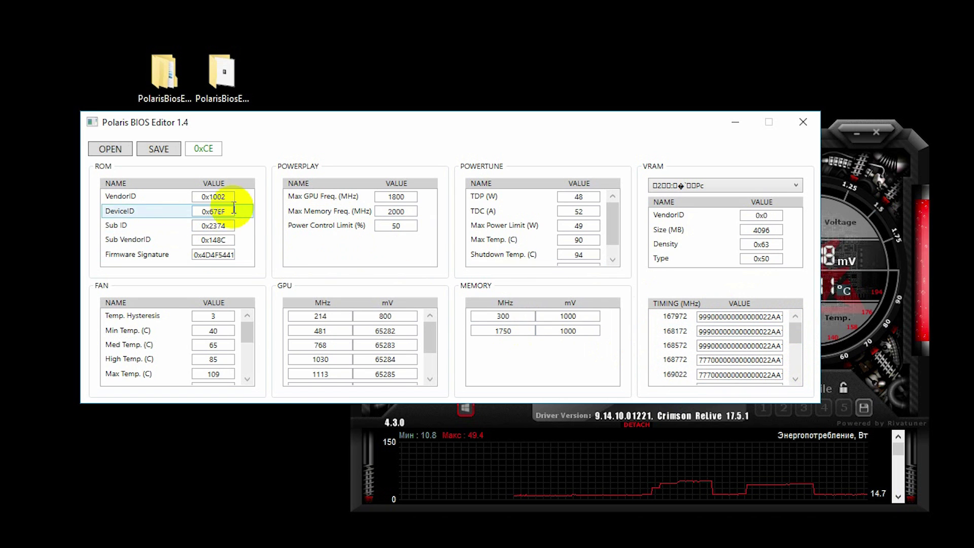
# - Open PowerColorRX460RedDragon4GB.t1 from C:\atiflash_274 despite the device ID warning and look through its memory timings
pyautogui.click(109, 147)
pyautogui.click(158, 476)
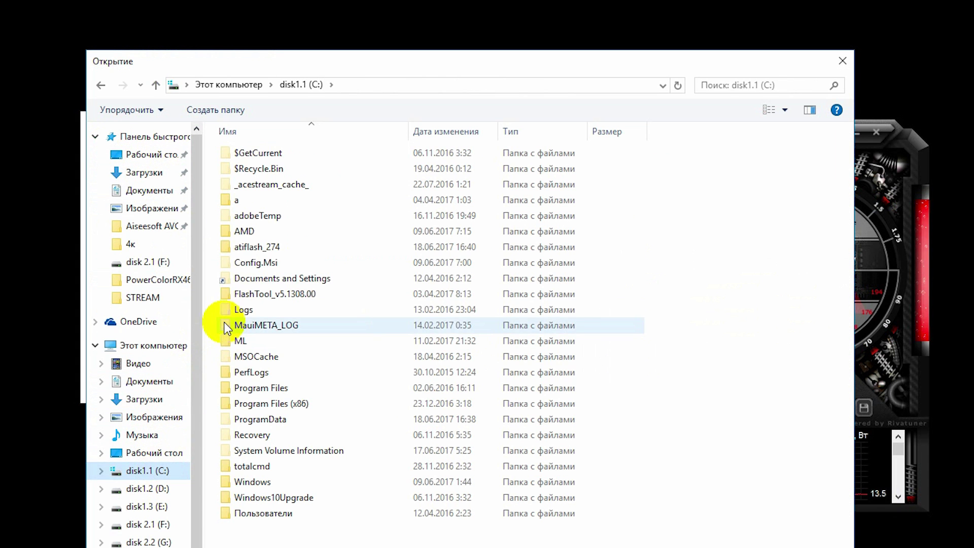
pyautogui.doubleClick(256, 247)
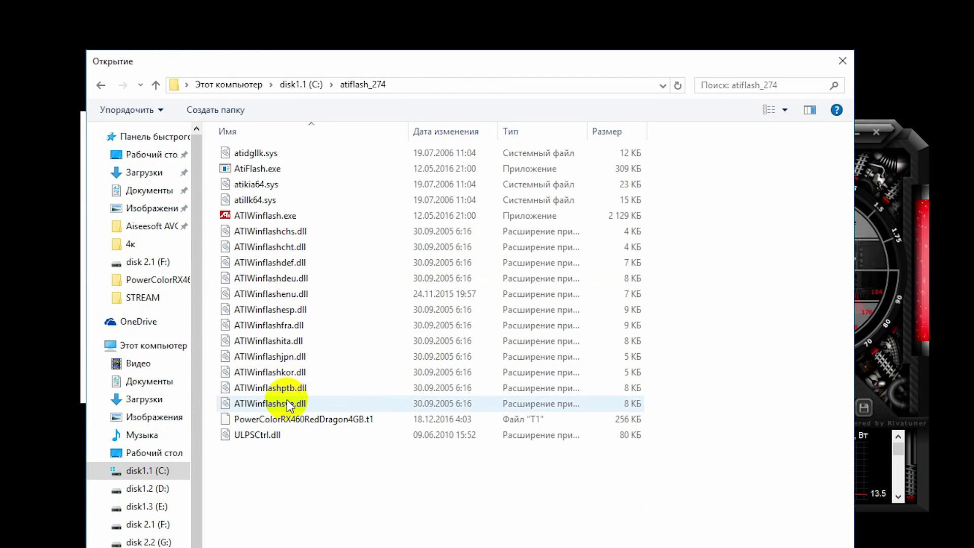
pyautogui.doubleClick(277, 418)
pyautogui.click(629, 333)
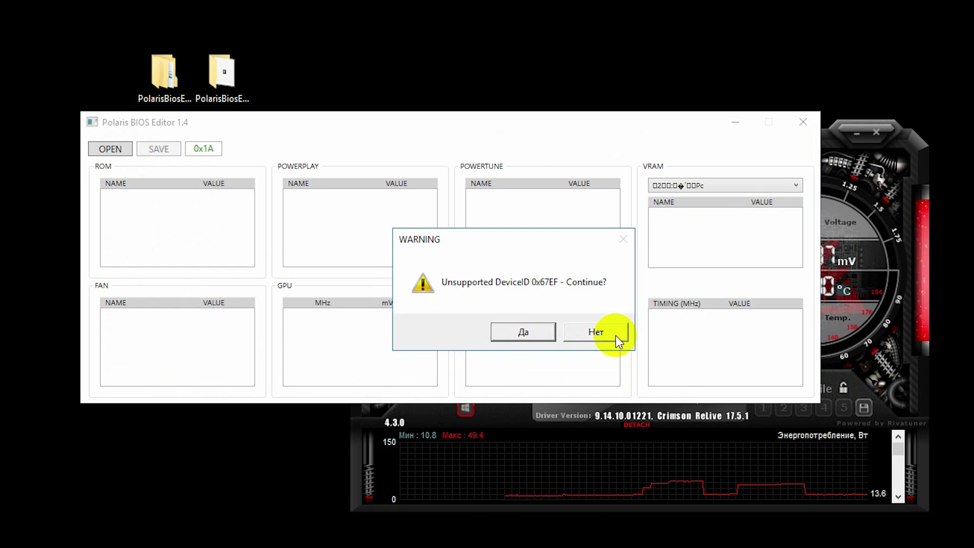
pyautogui.click(530, 331)
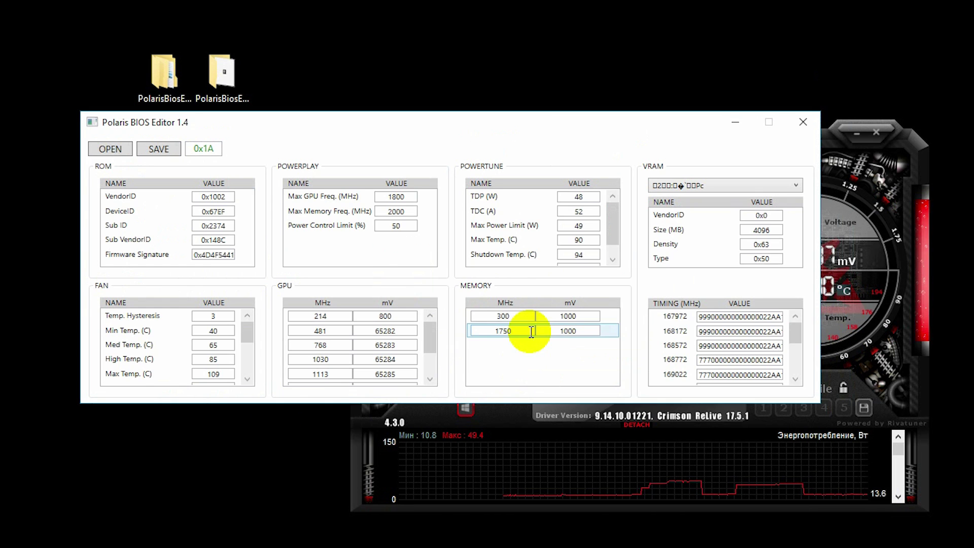
pyautogui.click(796, 353)
pyautogui.moveTo(797, 354); pyautogui.dragTo(797, 374)
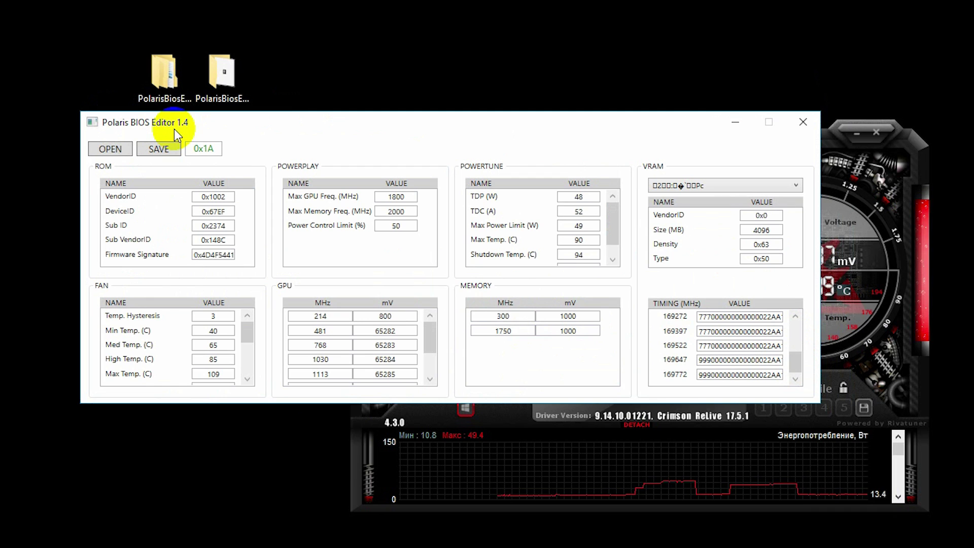
pyautogui.scroll(1, 786, 365)
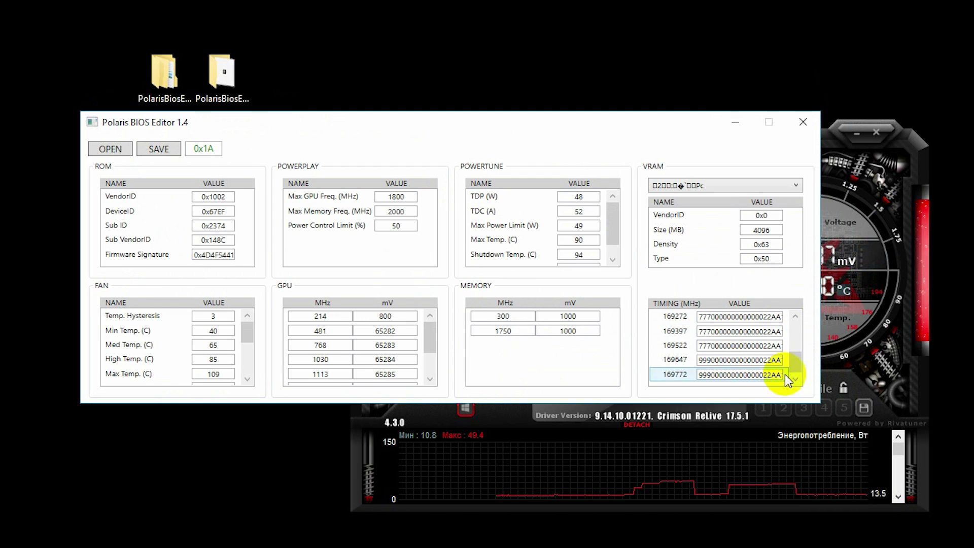
pyautogui.moveTo(797, 360)
pyautogui.mouseDown()
pyautogui.moveTo(803, 330)
pyautogui.moveTo(800, 358)
pyautogui.mouseUp()
pyautogui.click(678, 366)
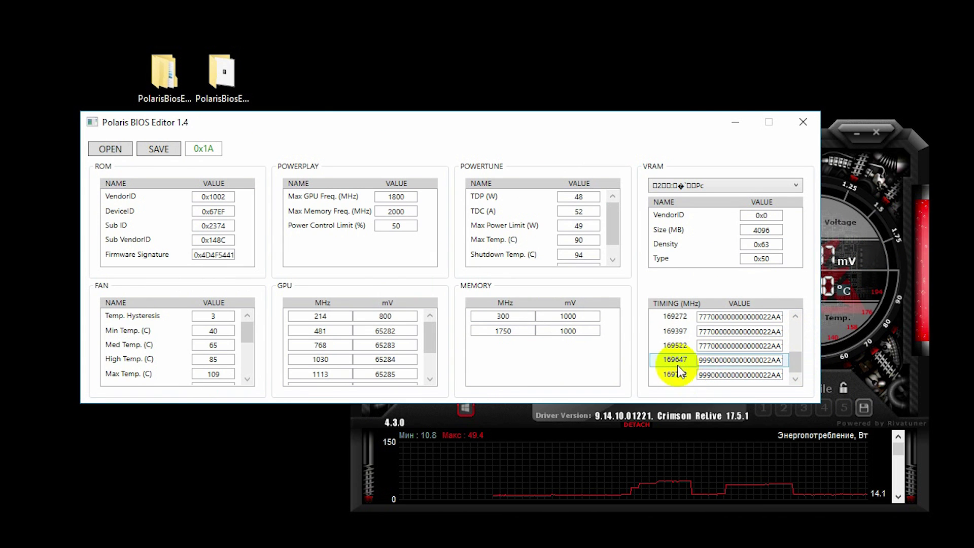
# - Close Polaris BIOS Editor 1.4 and launch version 1.4.1 from the PolarisBiosEditor141 folder
pyautogui.click(802, 121)
pyautogui.click(228, 65)
pyautogui.click(238, 76)
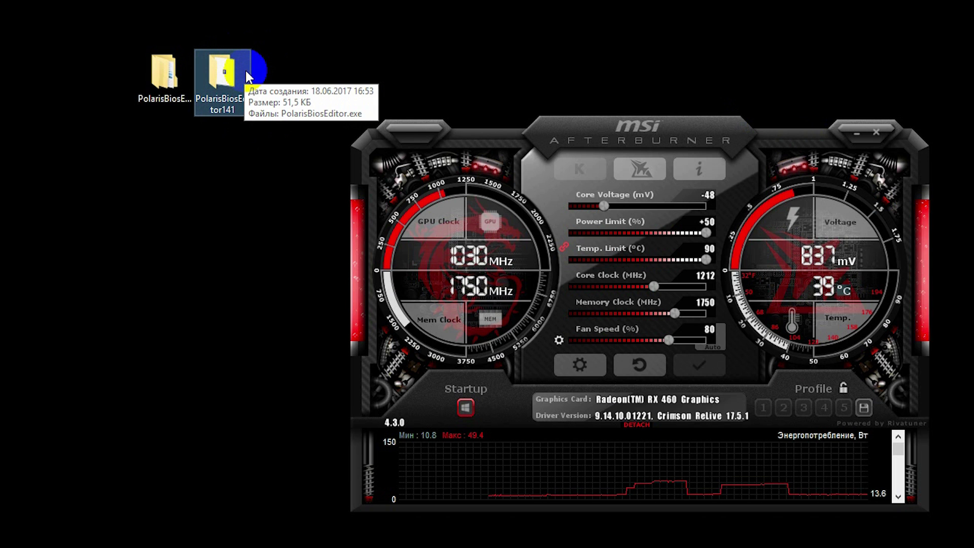
pyautogui.click(17, 76)
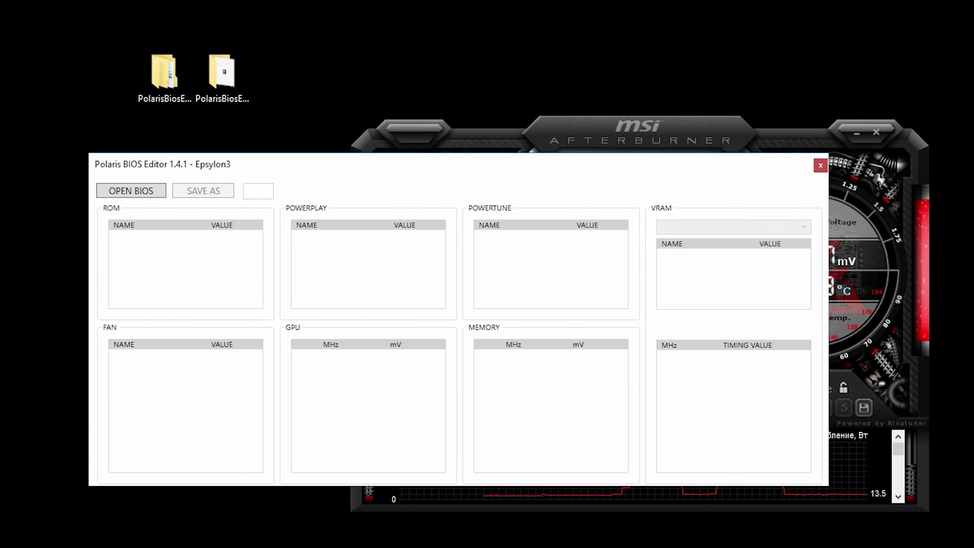
# - Show all file types in atiflash_274 and open PowerColorRX460RedDragon4GB.t1, continuing past the unsupported device ID warning
pyautogui.click(131, 190)
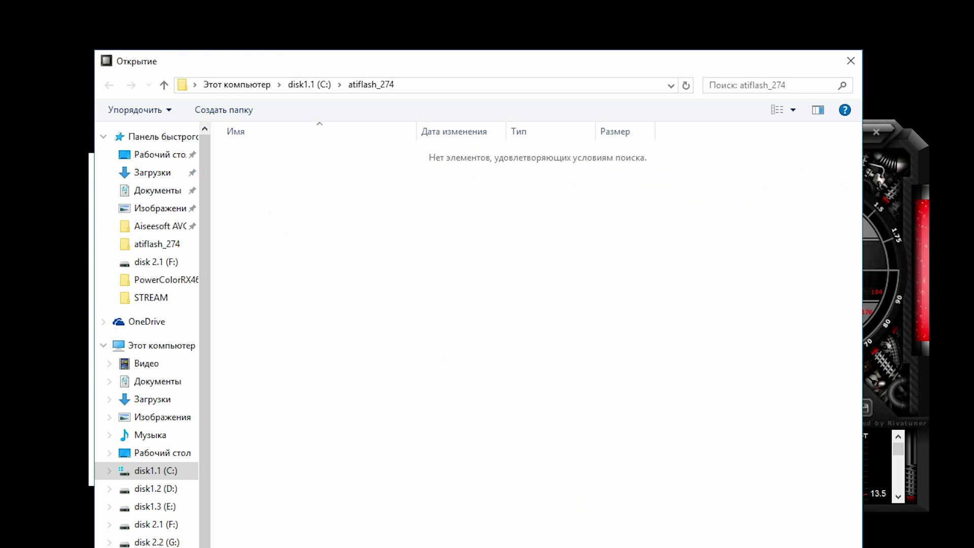
pyautogui.click(536, 67)
pyautogui.moveTo(536, 67); pyautogui.dragTo(525, 0)
pyautogui.click(777, 485)
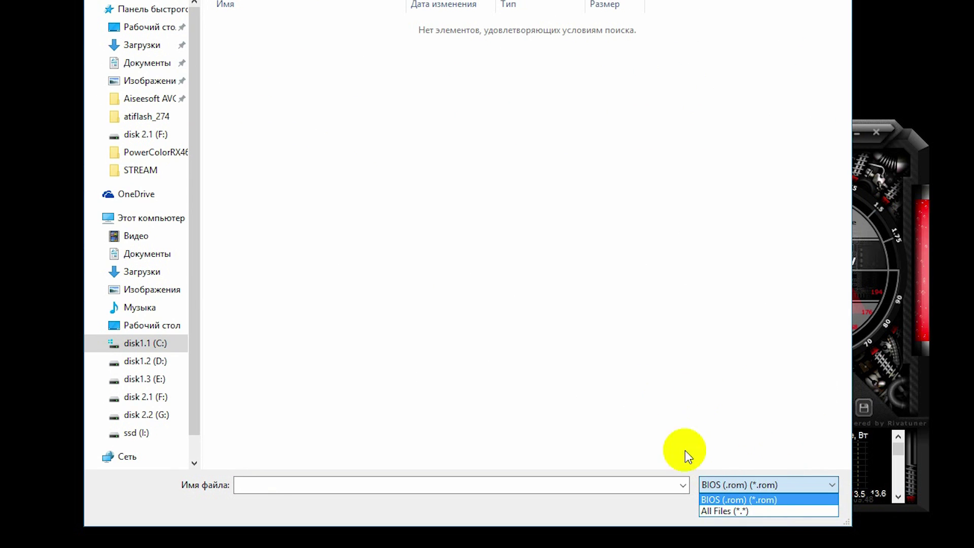
pyautogui.click(730, 511)
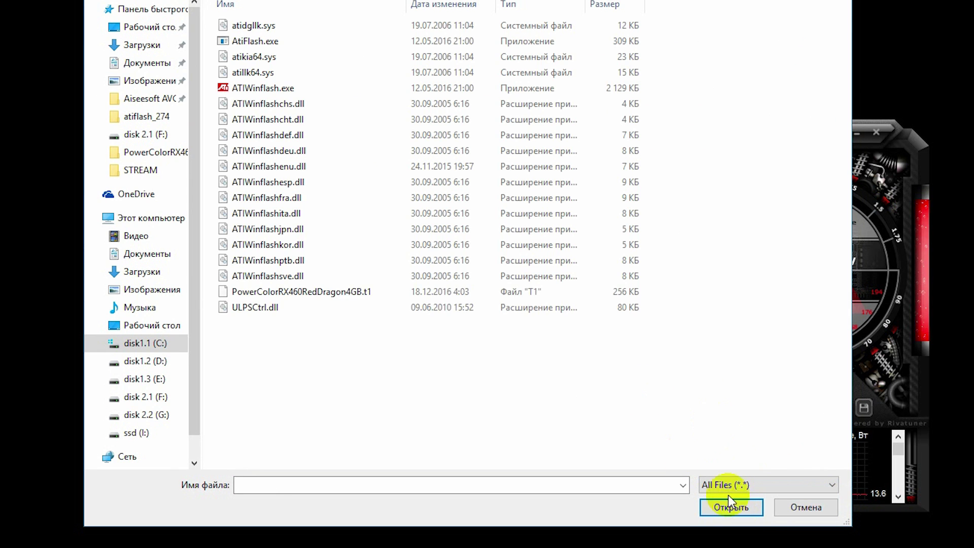
pyautogui.doubleClick(305, 293)
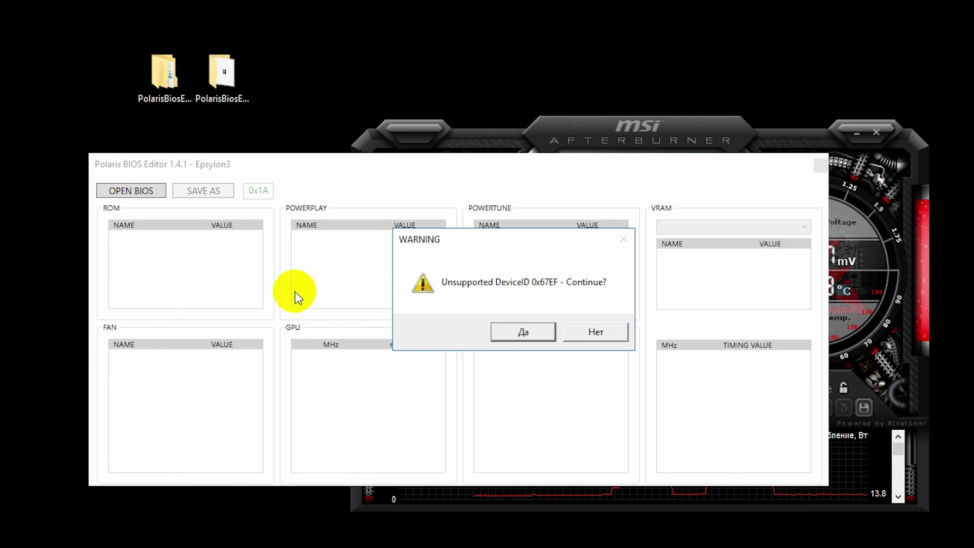
pyautogui.click(547, 335)
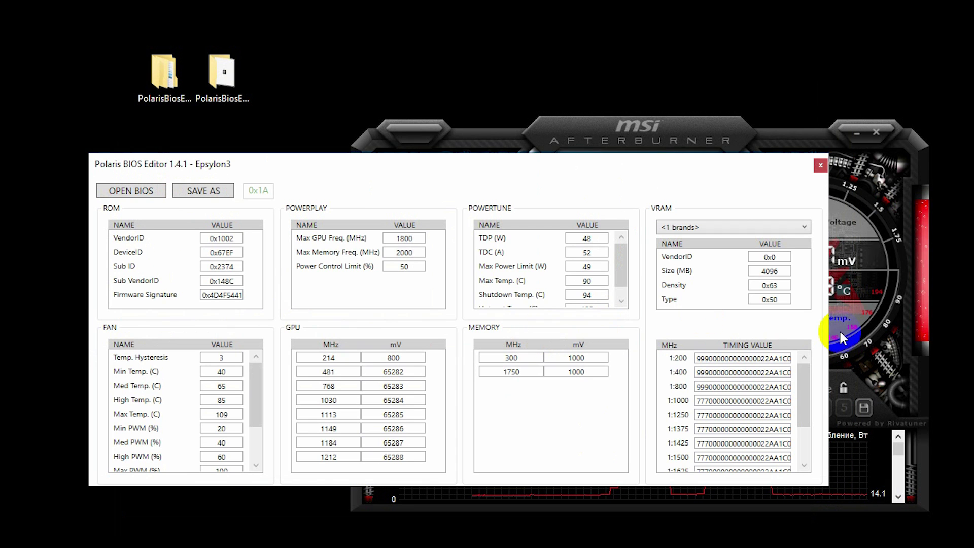
# - Replace the 1:1500 memory timing with the copied timing string ending in 1712262BA42B3715
pyautogui.moveTo(648, 166); pyautogui.dragTo(635, 115)
pyautogui.scroll(-2, 790, 336)
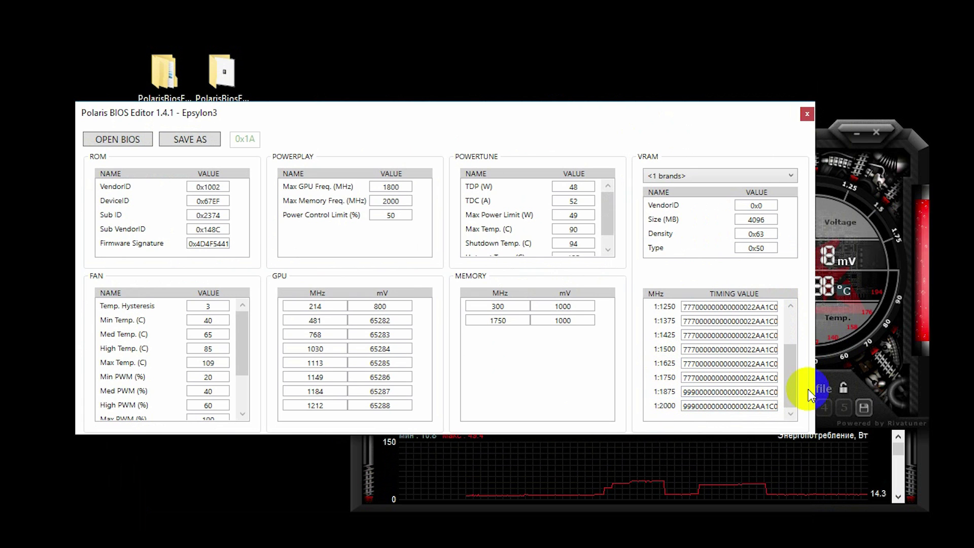
pyautogui.moveTo(793, 388); pyautogui.dragTo(778, 305)
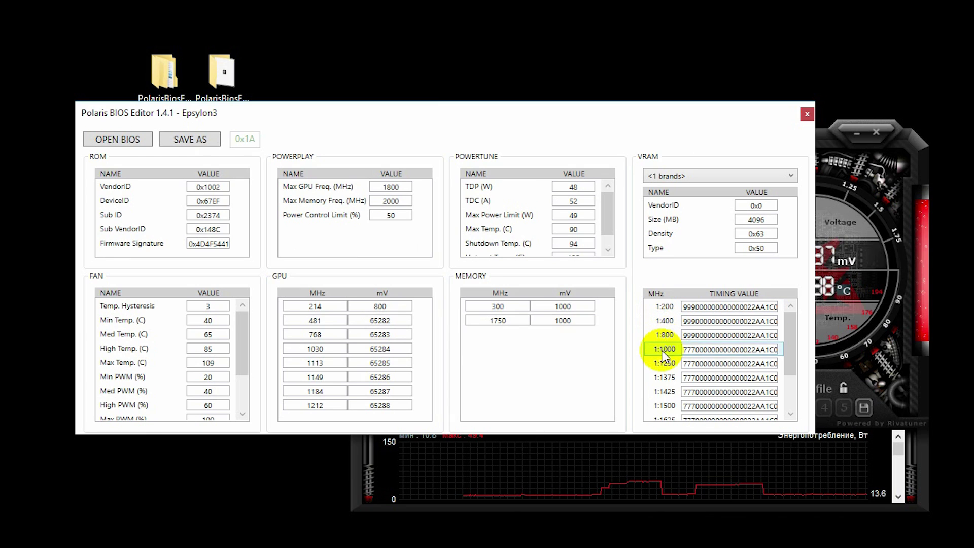
pyautogui.scroll(-2, 663, 365)
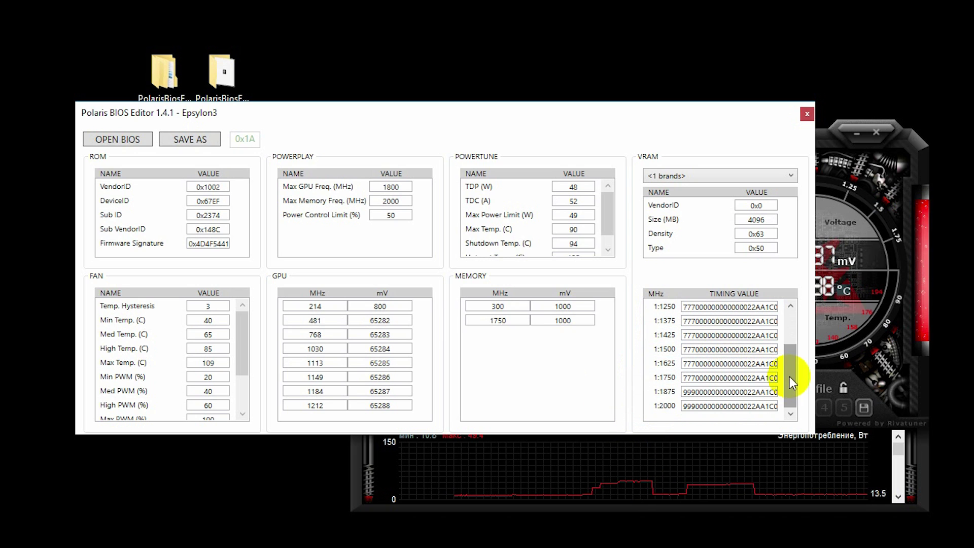
pyautogui.click(789, 393)
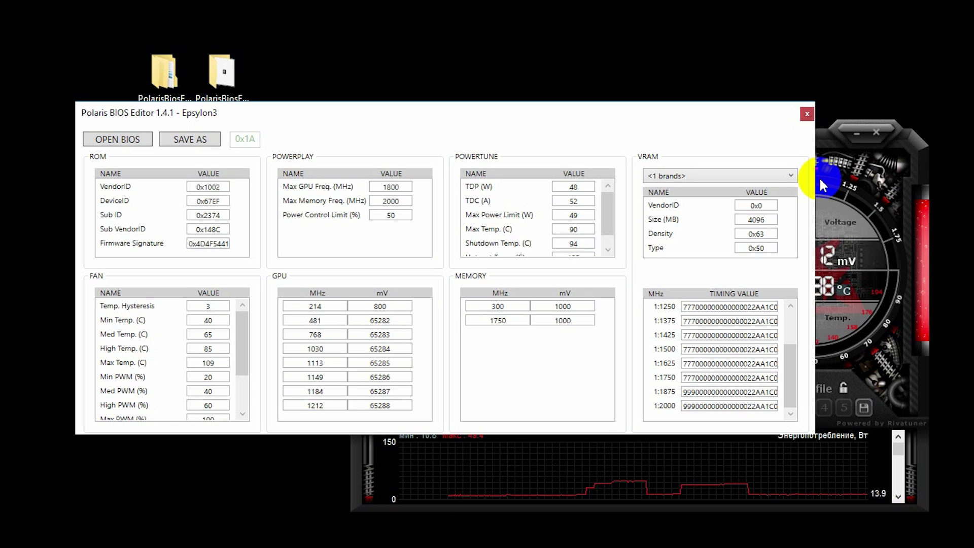
pyautogui.click(745, 349)
pyautogui.hotkey('ctrl', 'v')
pyautogui.doubleClick(749, 349)
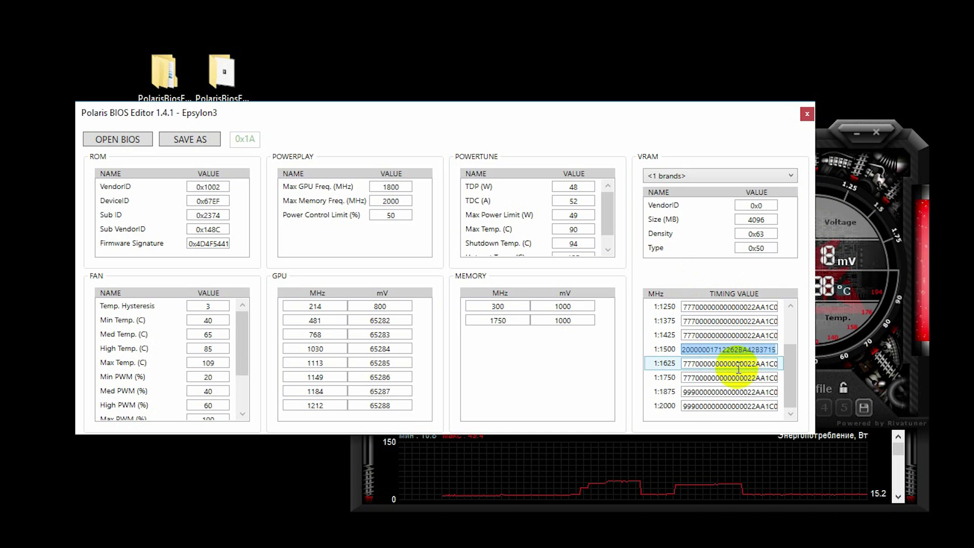
pyautogui.click(751, 350)
# - Replace the 1:1625 and 1:1750 timing values with the same copied timing string
pyautogui.click(749, 364)
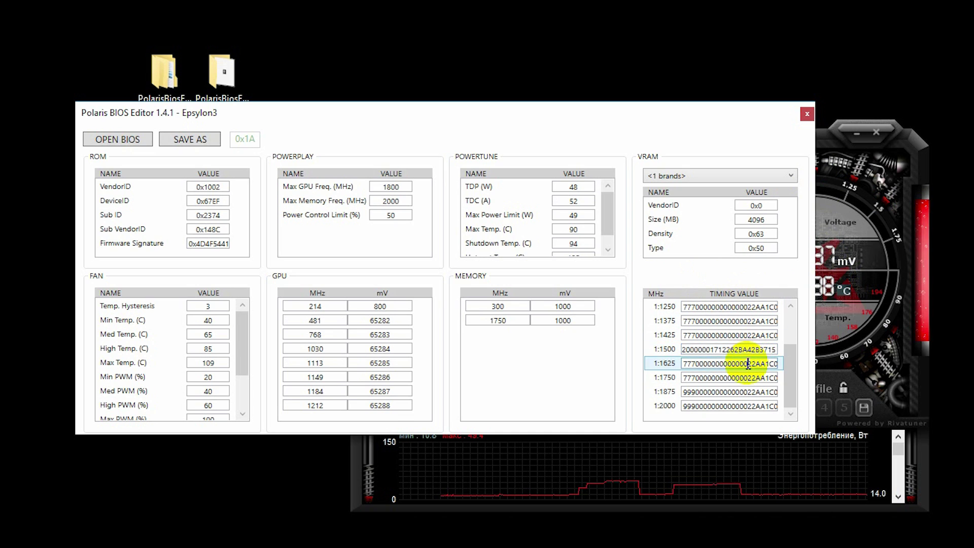
pyautogui.hotkey('ctrl', 'a')
pyautogui.hotkey('ctrl', 'v')
pyautogui.click(746, 378)
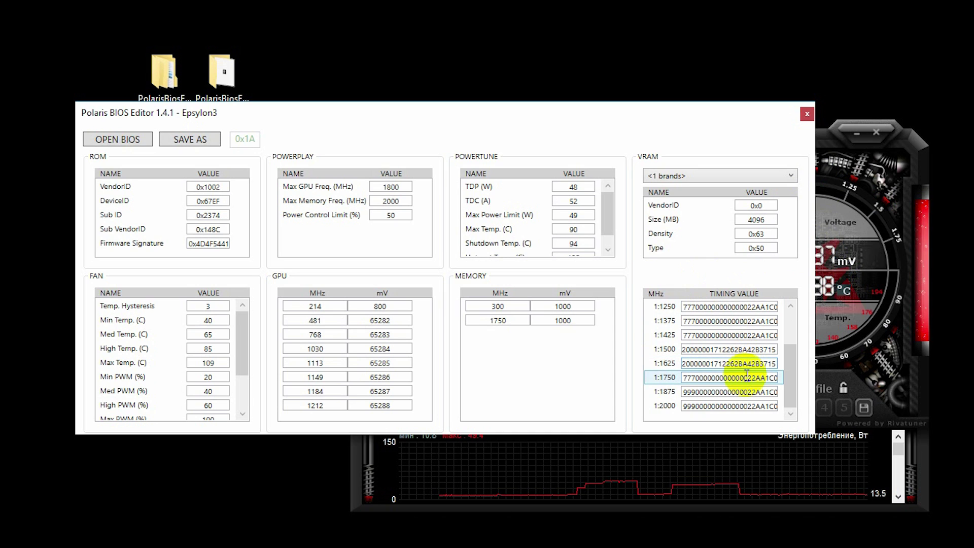
pyautogui.hotkey('ctrl', 'a')
pyautogui.press('BackSpace')
pyautogui.hotkey('ctrl', 'v')
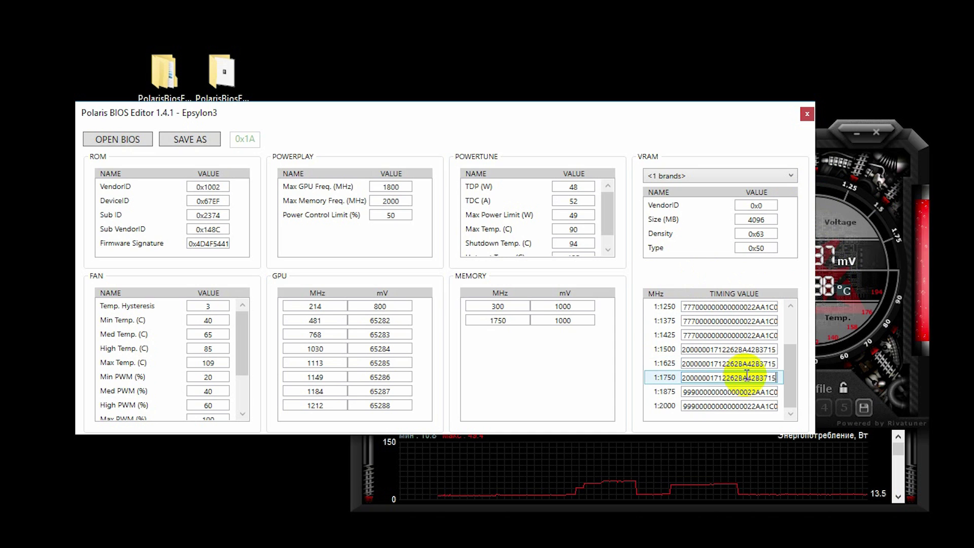
# - Replace the 1:1875 and 1:2000 timing values with the same copied timing string
pyautogui.click(746, 392)
pyautogui.hotkey('ctrl', 'a')
pyautogui.press('BackSpace')
pyautogui.hotkey('ctrl', 'v')
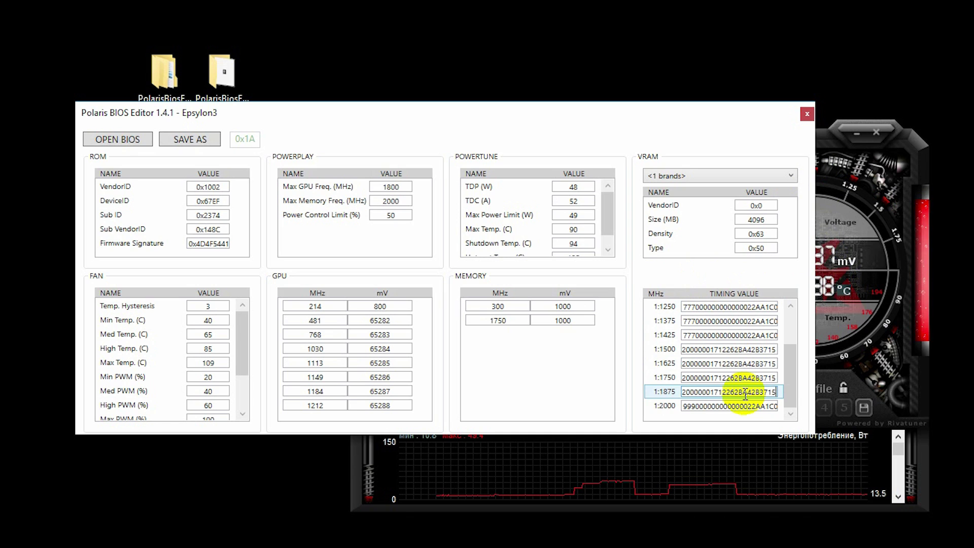
pyautogui.click(741, 406)
pyautogui.hotkey('ctrl', 'a')
pyautogui.hotkey('ctrl', 'v')
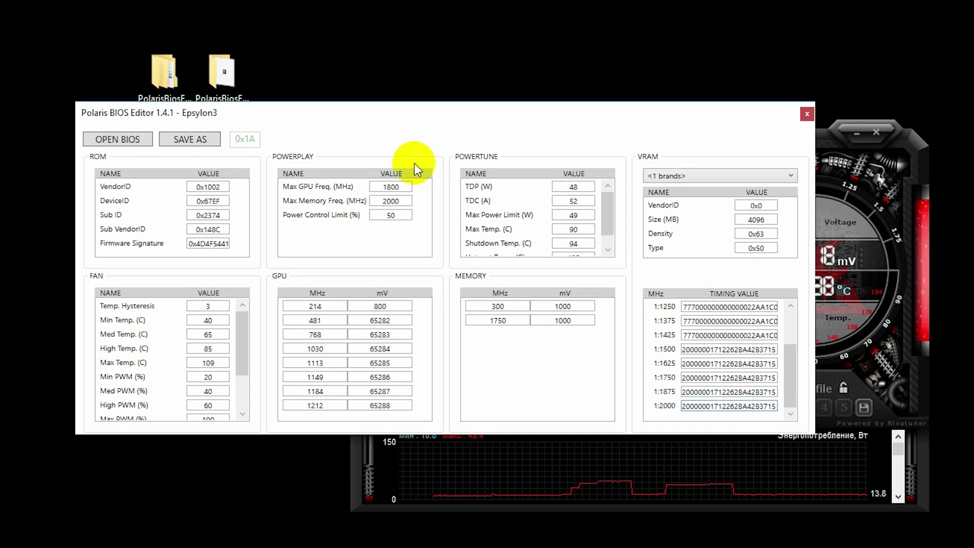
# - Save the modified BIOS as bios460midedtiming in the C:\atiflash_274 folder and close Polaris BIOS Editor
pyautogui.click(195, 143)
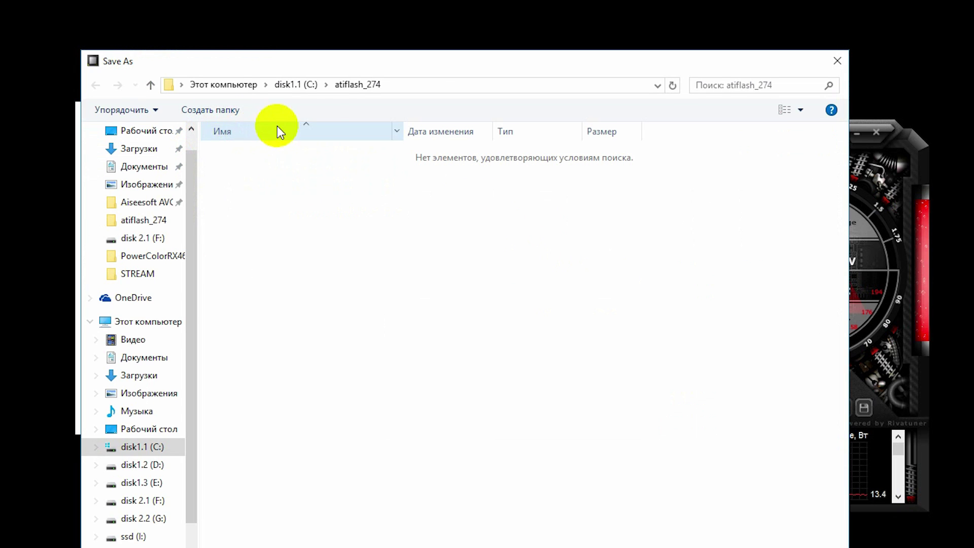
pyautogui.moveTo(442, 62); pyautogui.dragTo(460, 0)
pyautogui.click(350, 465)
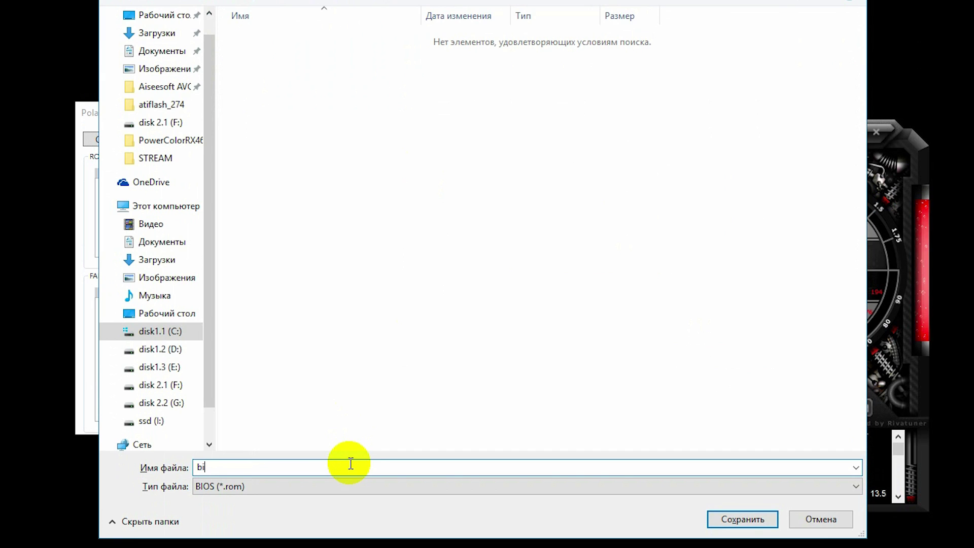
pyautogui.write('bios460mided')
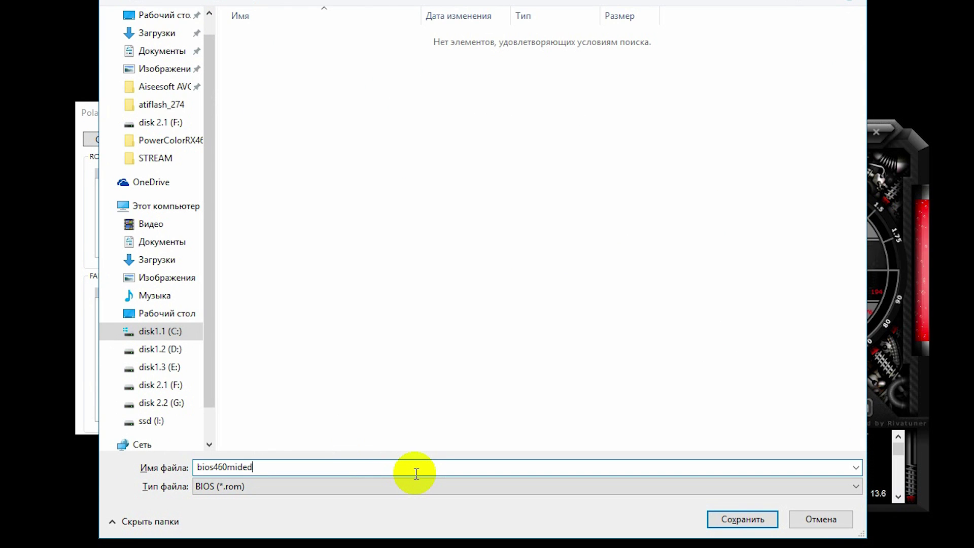
pyautogui.write('timing')
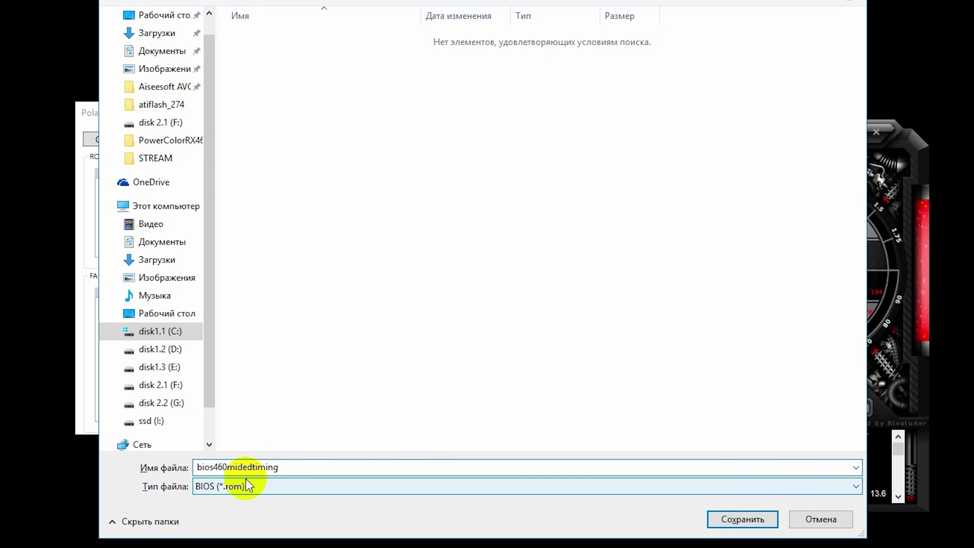
pyautogui.click(741, 518)
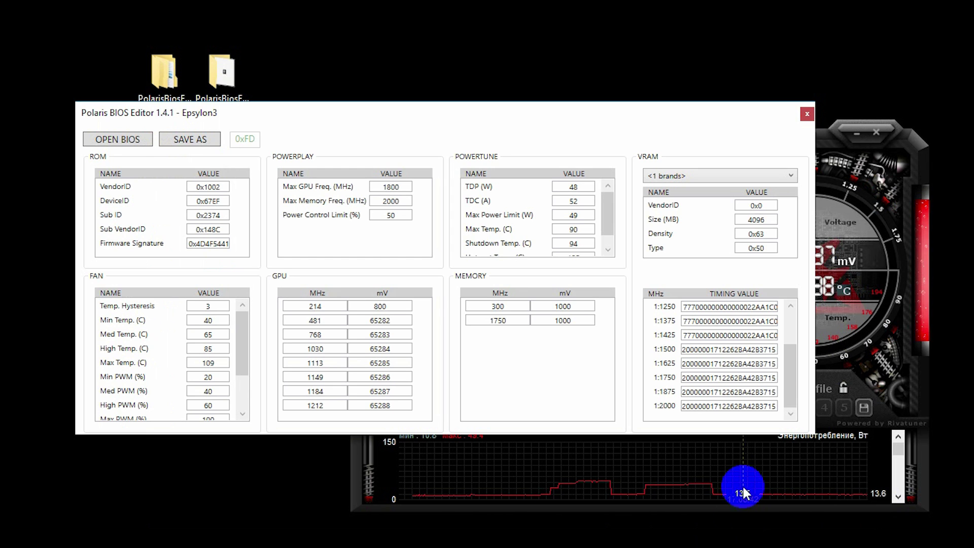
pyautogui.click(807, 113)
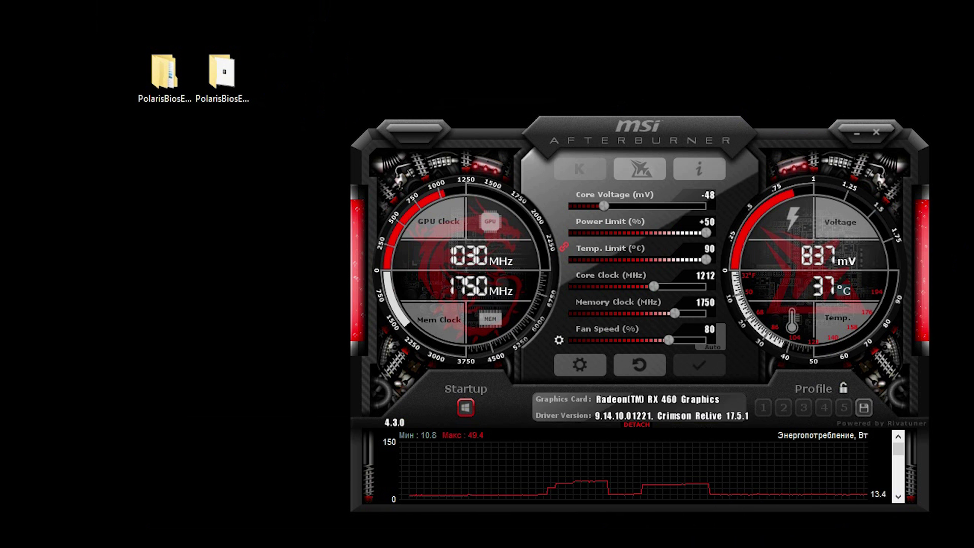
# - Open the atiflash_274 folder on drive C: in File Explorer and copy its path
pyautogui.press('super+e')
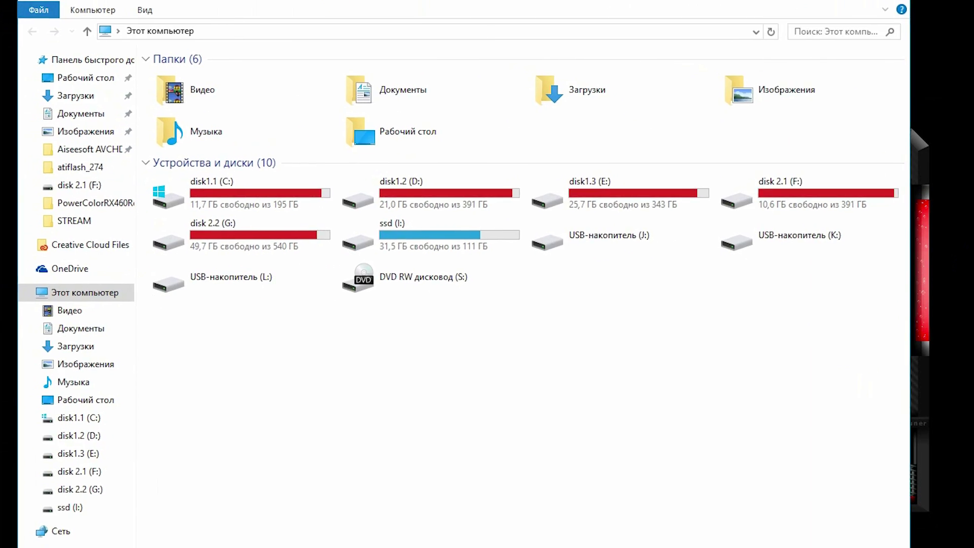
pyautogui.doubleClick(269, 231)
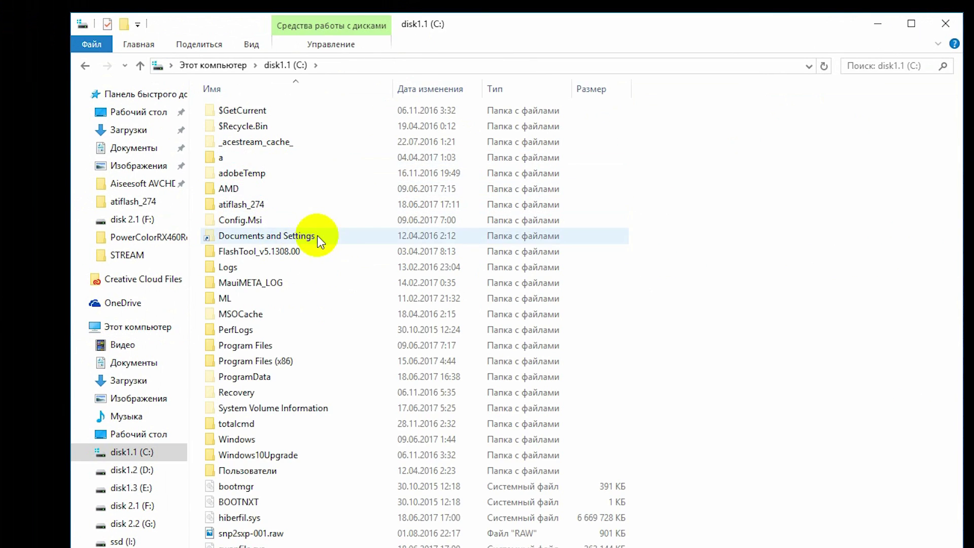
pyautogui.doubleClick(255, 205)
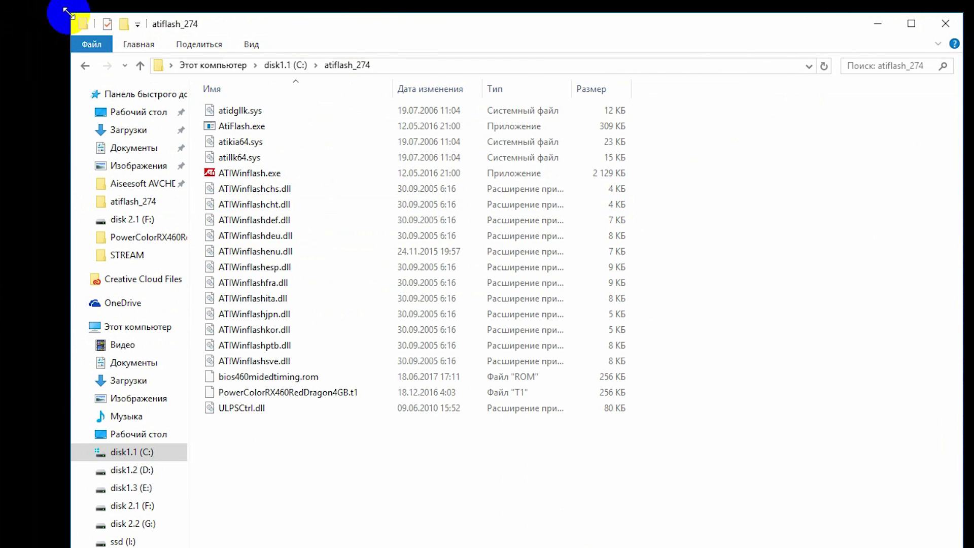
pyautogui.moveTo(73, 23); pyautogui.dragTo(154, 175)
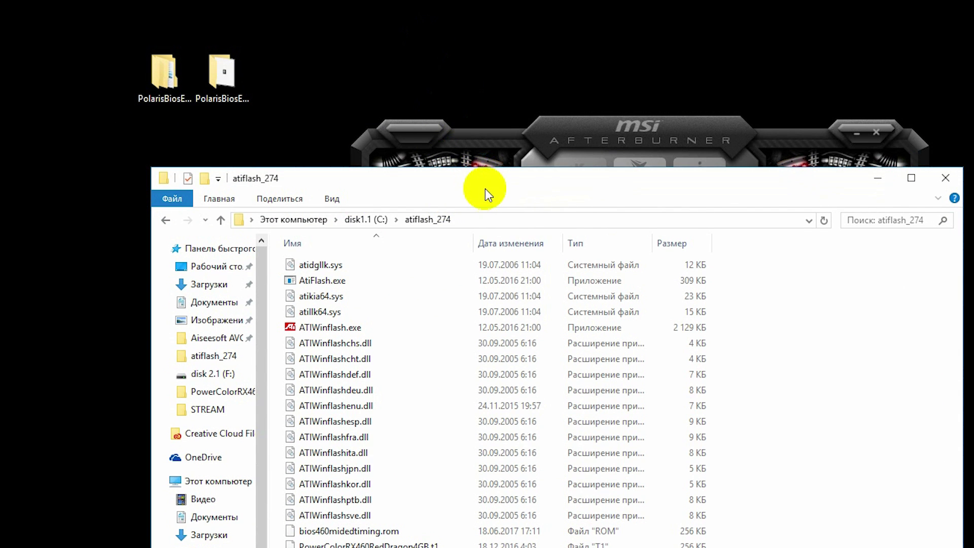
pyautogui.moveTo(485, 189); pyautogui.dragTo(437, 63)
pyautogui.click(441, 67)
pyautogui.hotkey('ctrl', 'c')
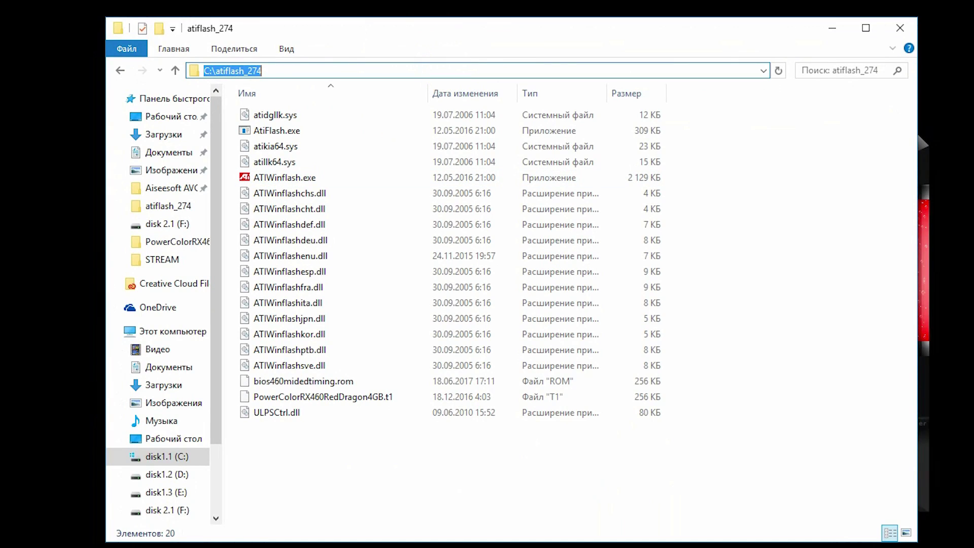
# - Open Command Prompt as administrator and change the directory to C:\atiflash_274
pyautogui.write('cmd')
pyautogui.press('Return')
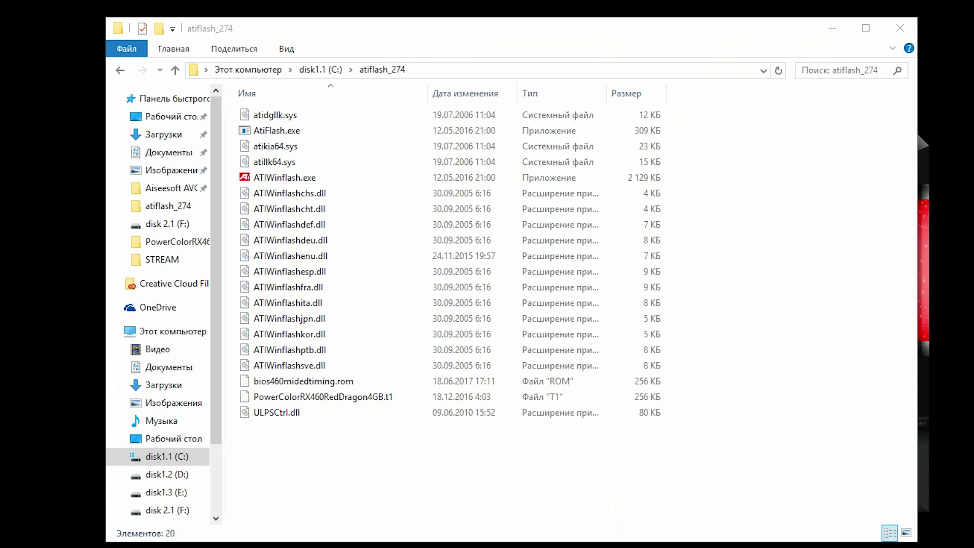
pyautogui.moveTo(443, 78); pyautogui.dragTo(471, 78)
pyautogui.click(178, 308)
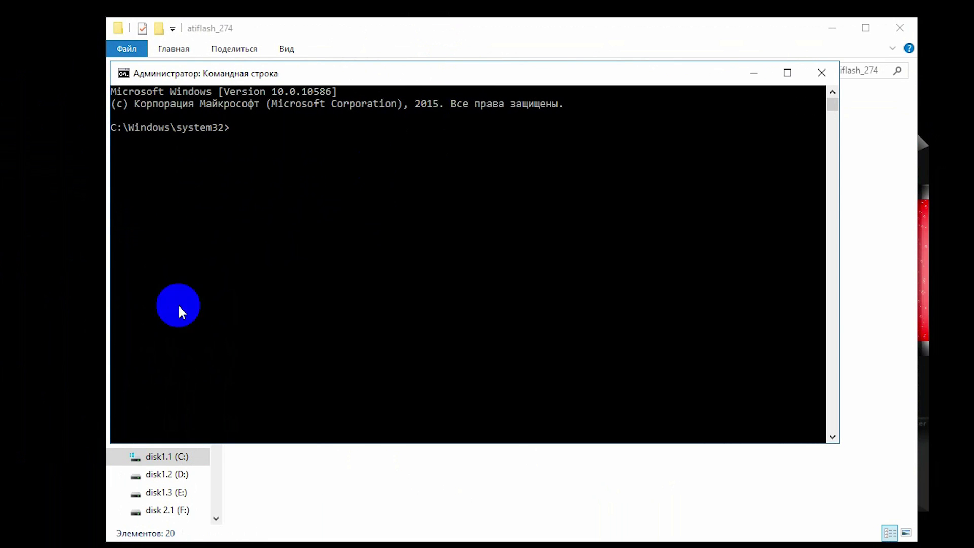
pyautogui.click(298, 274)
pyautogui.write('cd')
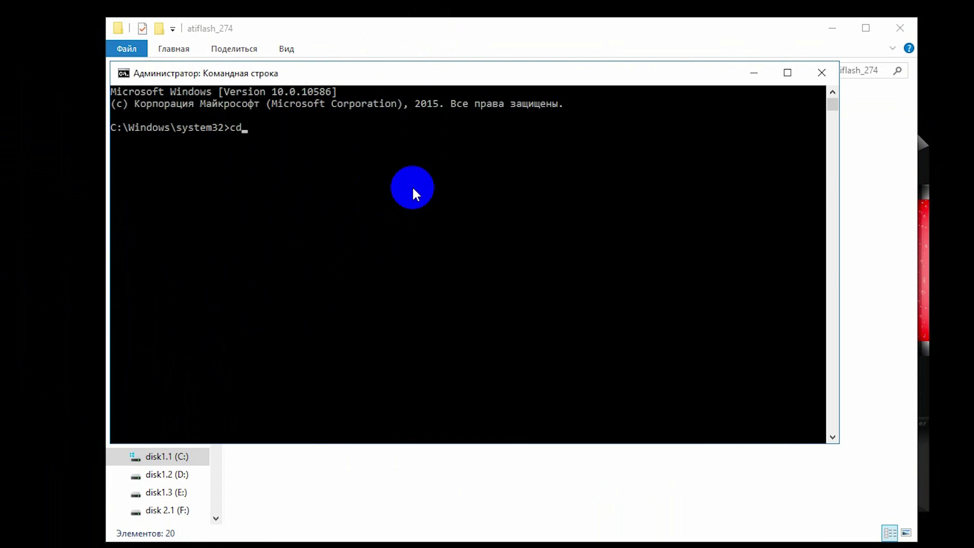
pyautogui.hotkey('ctrl', 'v')
pyautogui.press('Return')
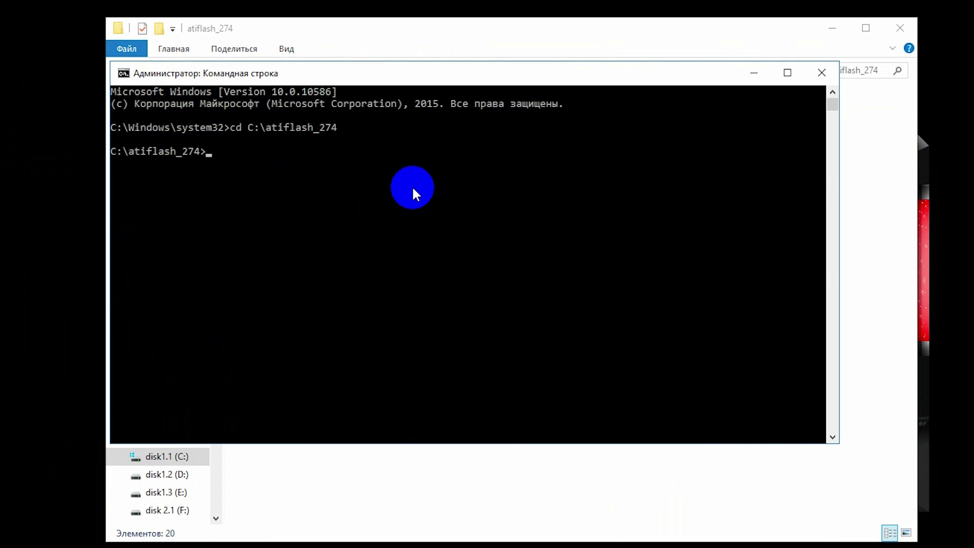
# - Copy the ATIWinflash file name from the folder and enter the command ATIWinflash -f -p 0 without running it
pyautogui.click(869, 238)
pyautogui.click(303, 179)
pyautogui.click(303, 180)
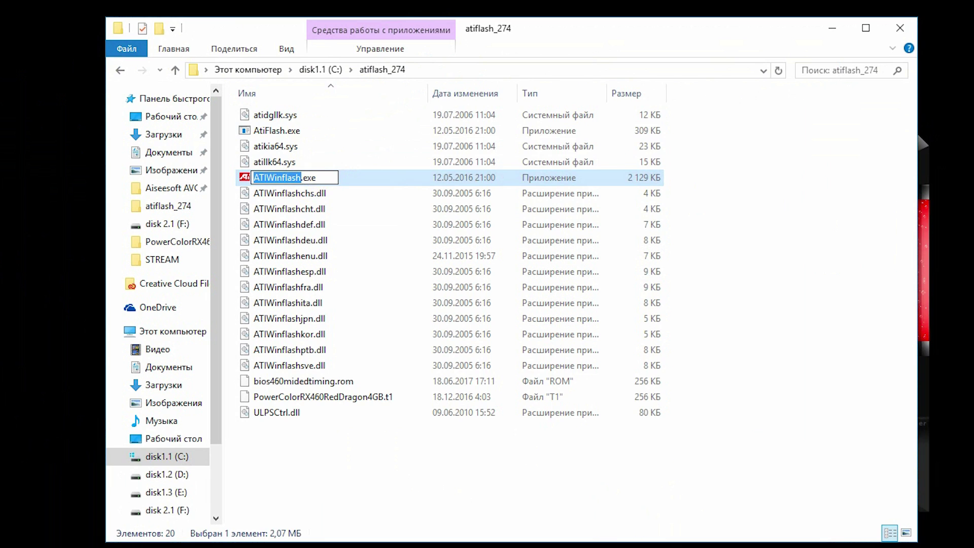
pyautogui.hotkey('ctrl', 'c')
pyautogui.hotkey('alt', 'Tab')
pyautogui.hotkey('ctrl', 'v')
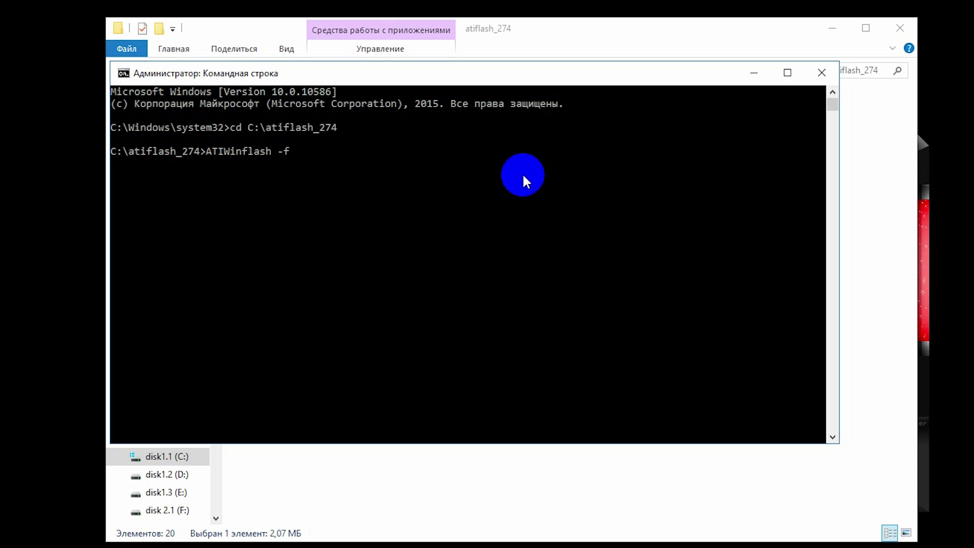
pyautogui.write('-f -p 0')
# - Add bios460midedtiming.rom to the flash command, run it to flash the modified BIOS, and dismiss the ATIWinflash report
pyautogui.click(638, 47)
pyautogui.click(323, 384)
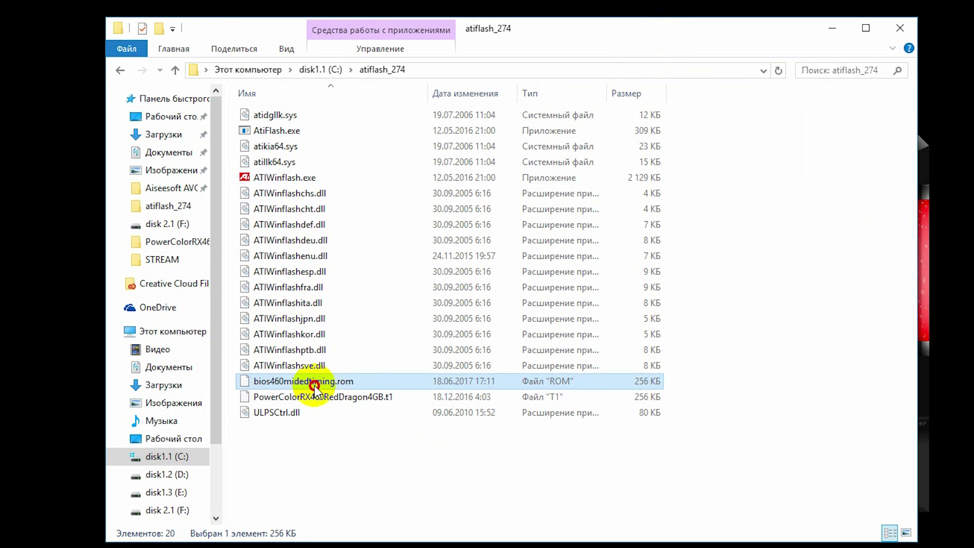
pyautogui.click(348, 387)
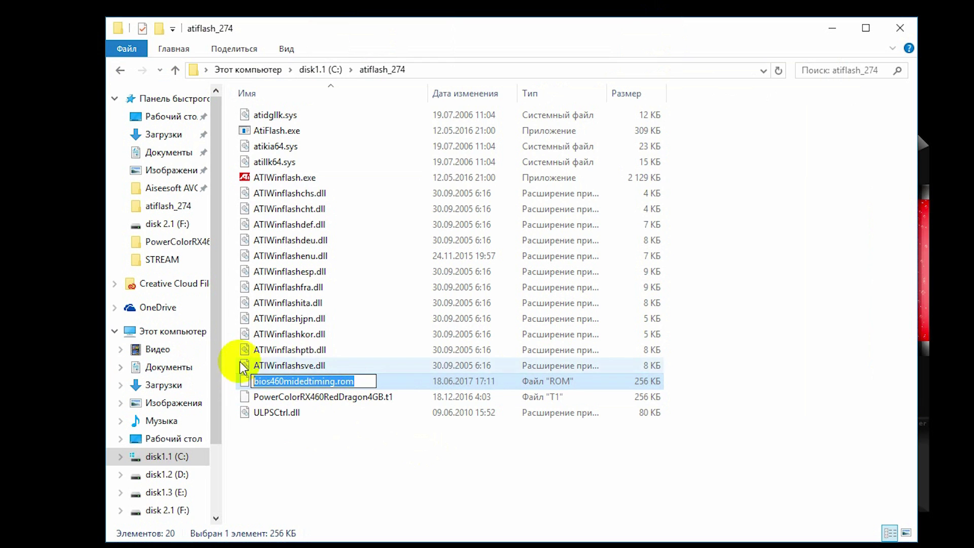
pyautogui.click(293, 432)
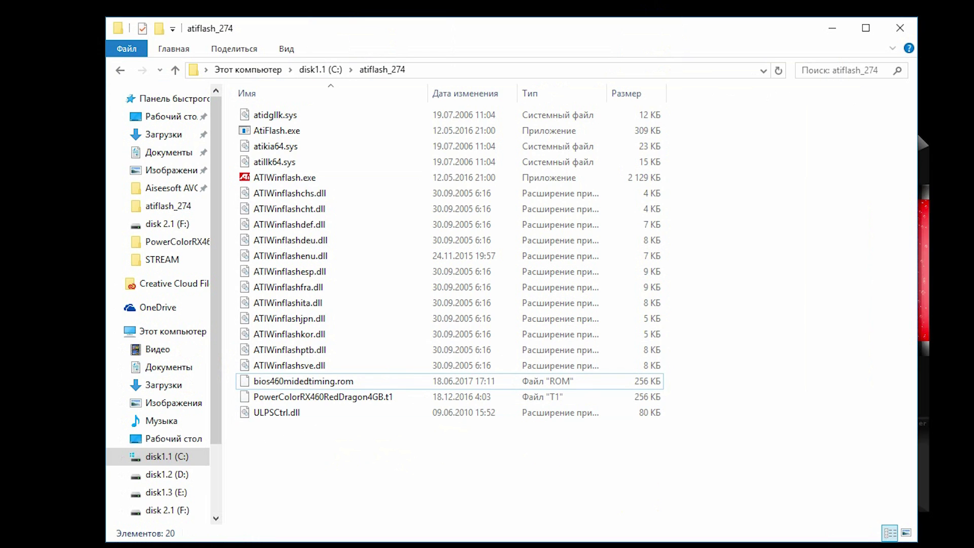
pyautogui.hotkey('alt', 'Tab')
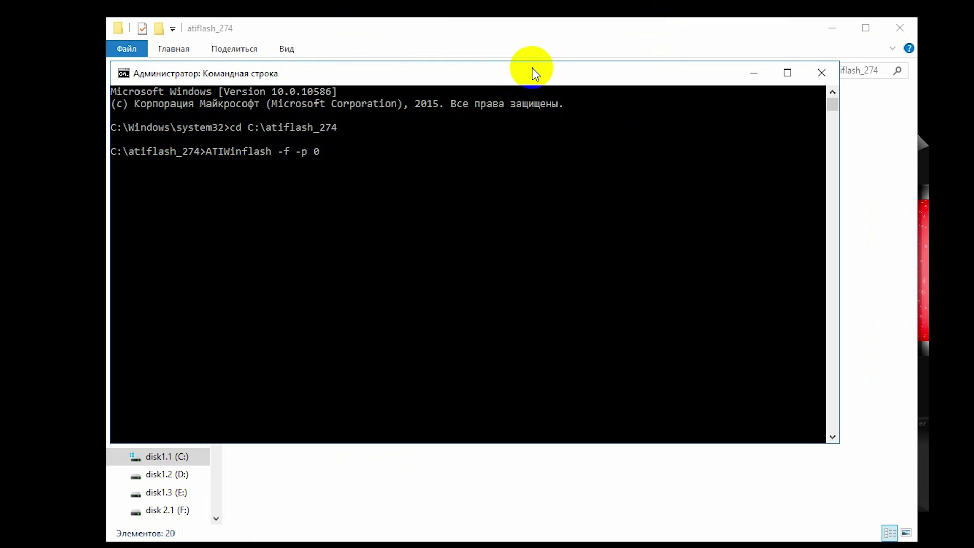
pyautogui.hotkey('ctrl', 'v')
pyautogui.press('Return')
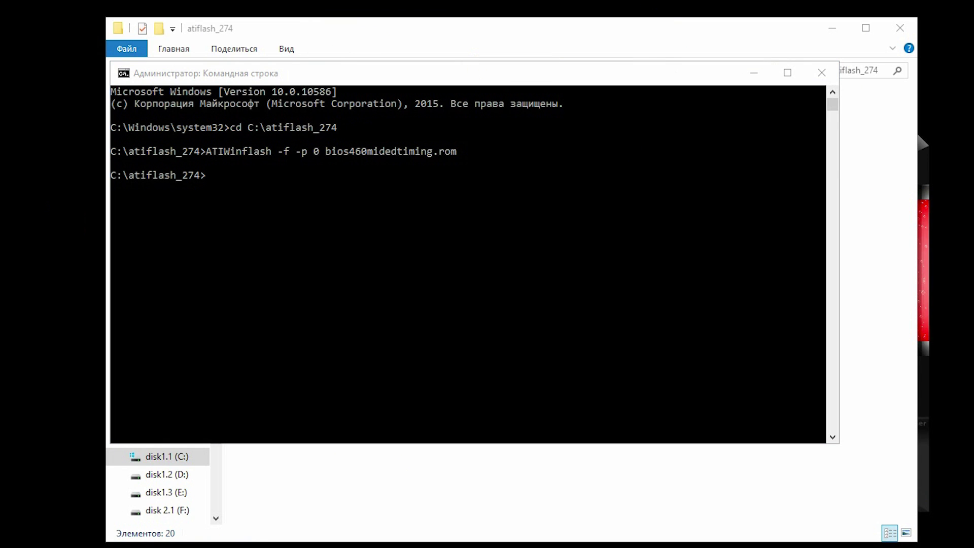
pyautogui.moveTo(163, 254); pyautogui.dragTo(522, 236)
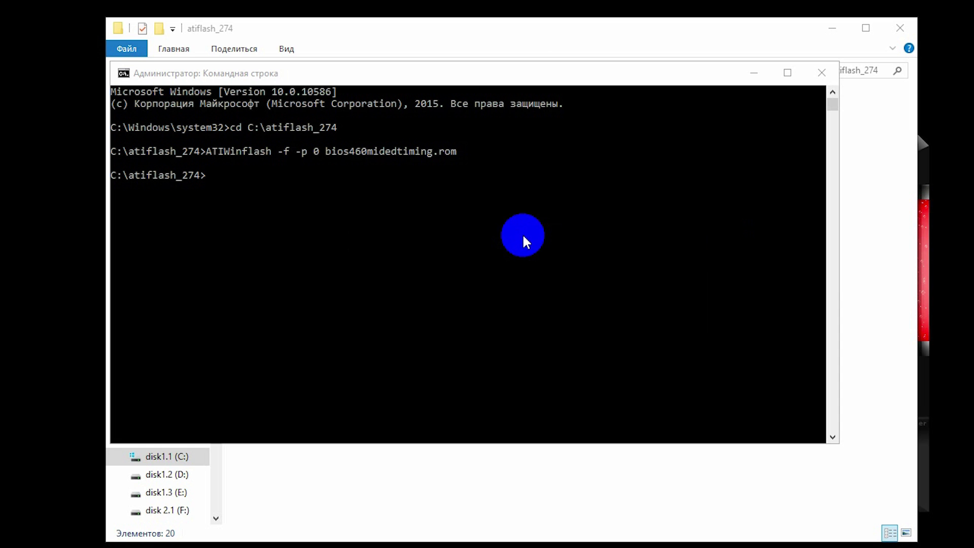
pyautogui.moveTo(311, 152); pyautogui.dragTo(512, 150)
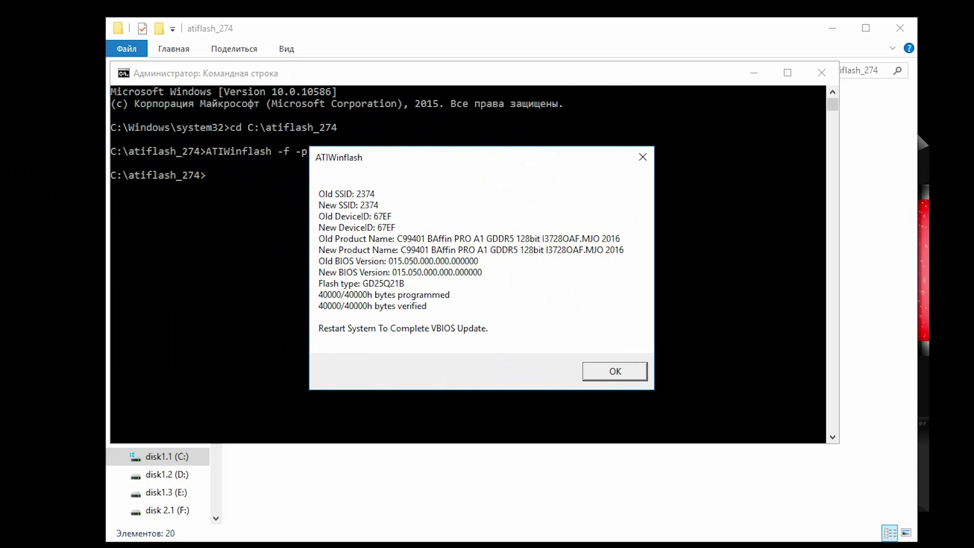
pyautogui.click(615, 371)
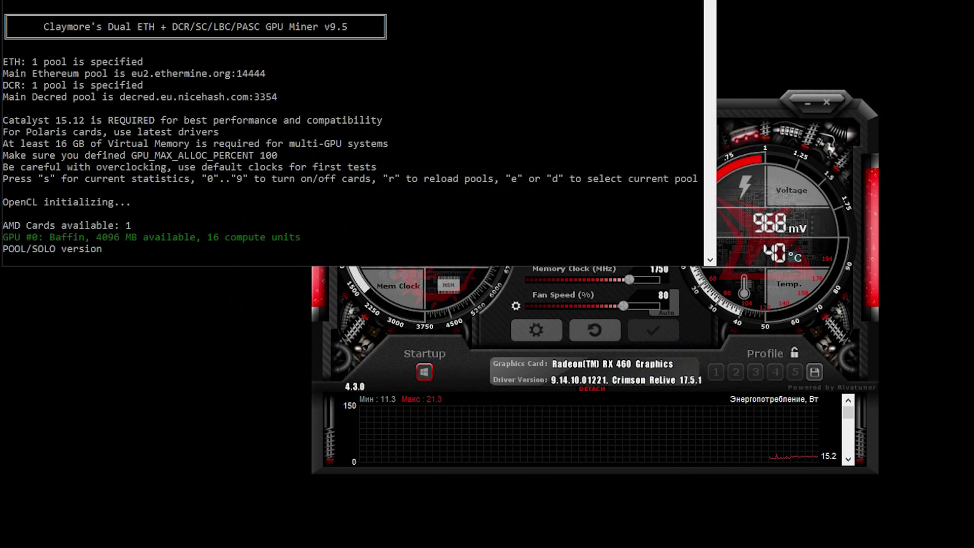
# - Reposition the MSI Afterburner window beside the Claymore miner console and bring the miner to the front
pyautogui.click(738, 30)
pyautogui.click(738, 99)
pyautogui.moveTo(740, 102)
pyautogui.mouseDown()
pyautogui.moveTo(762, 111)
pyautogui.moveTo(743, 100)
pyautogui.mouseUp()
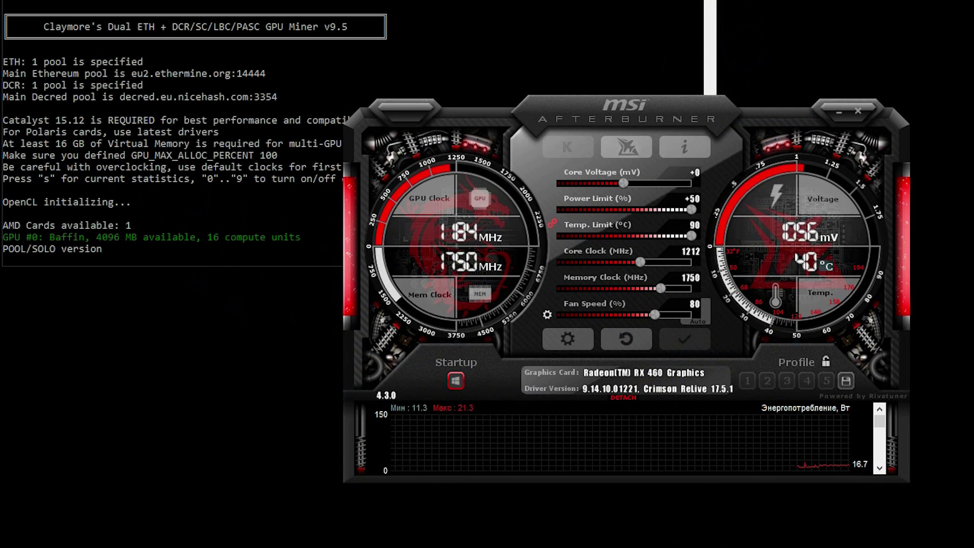
pyautogui.click(709, 61)
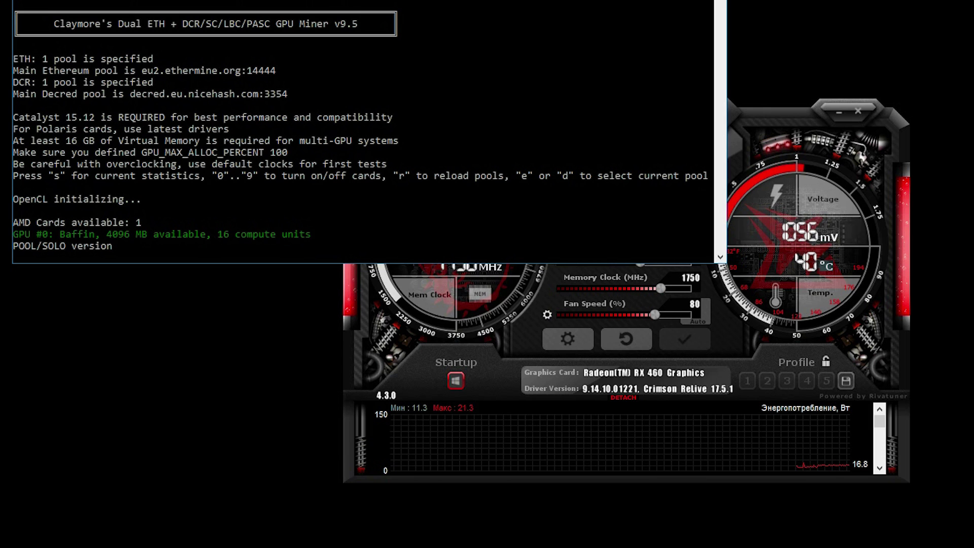